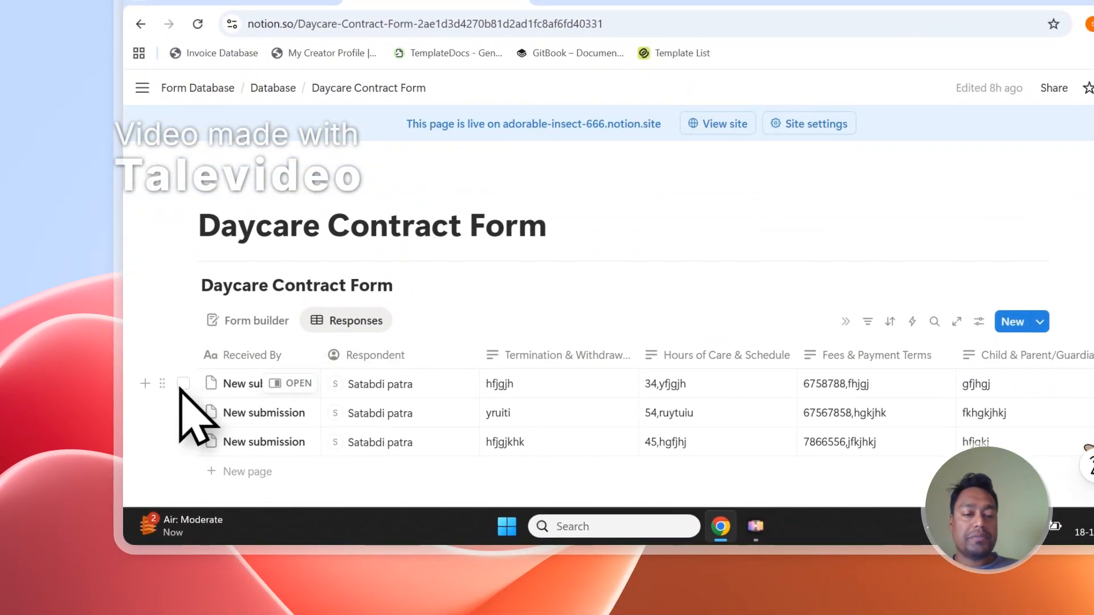
left_click(183, 384)
left_click(183, 412)
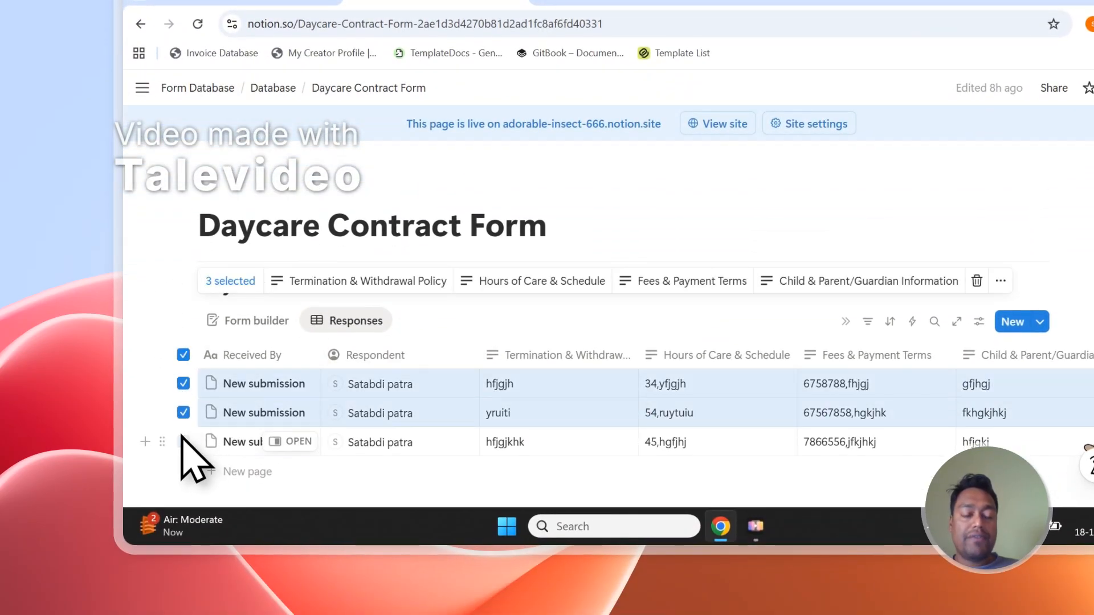
left_click(183, 355)
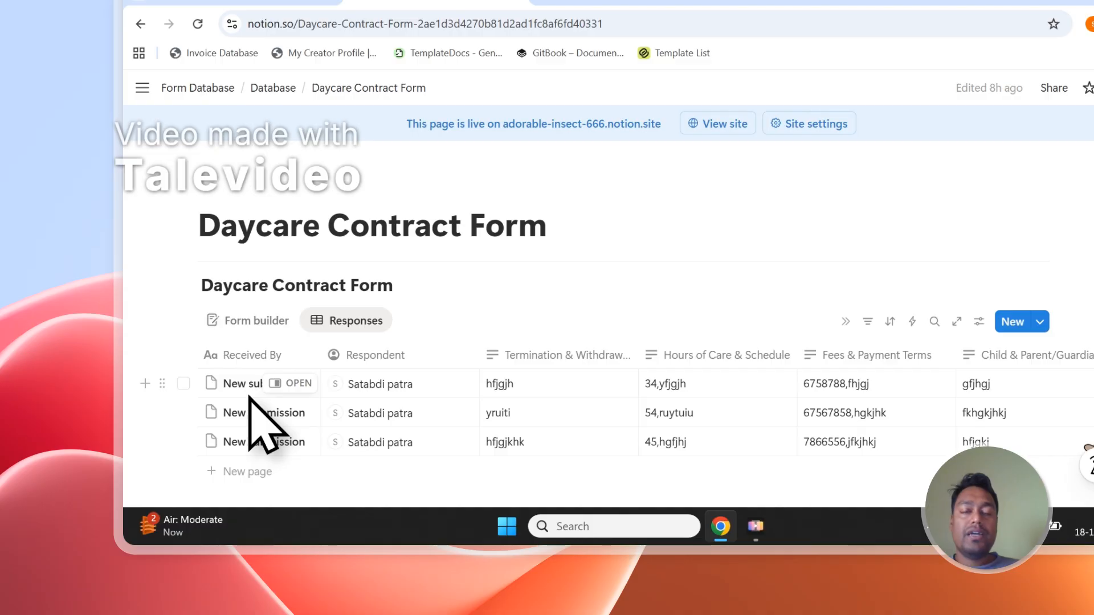
- Narrow the Respondent column in the Daycare Contract Form responses table
left_click_drag(479, 354, 443, 354)
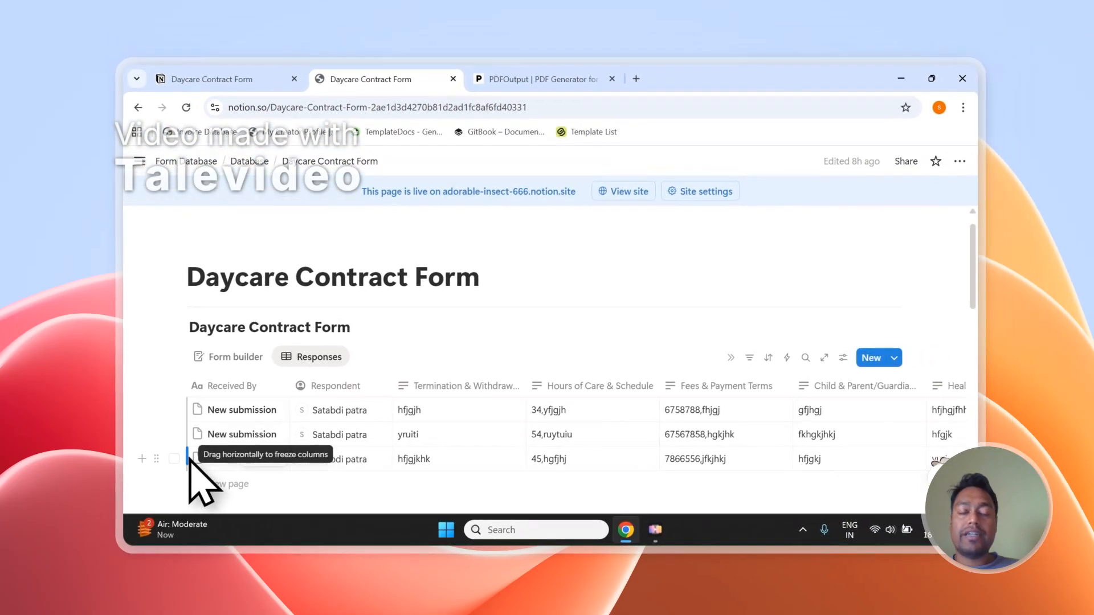
- Switch to the PDFOutput website and highlight "PDFs", "Google Docs" and "Notion Database" in its headline
left_click(501, 81)
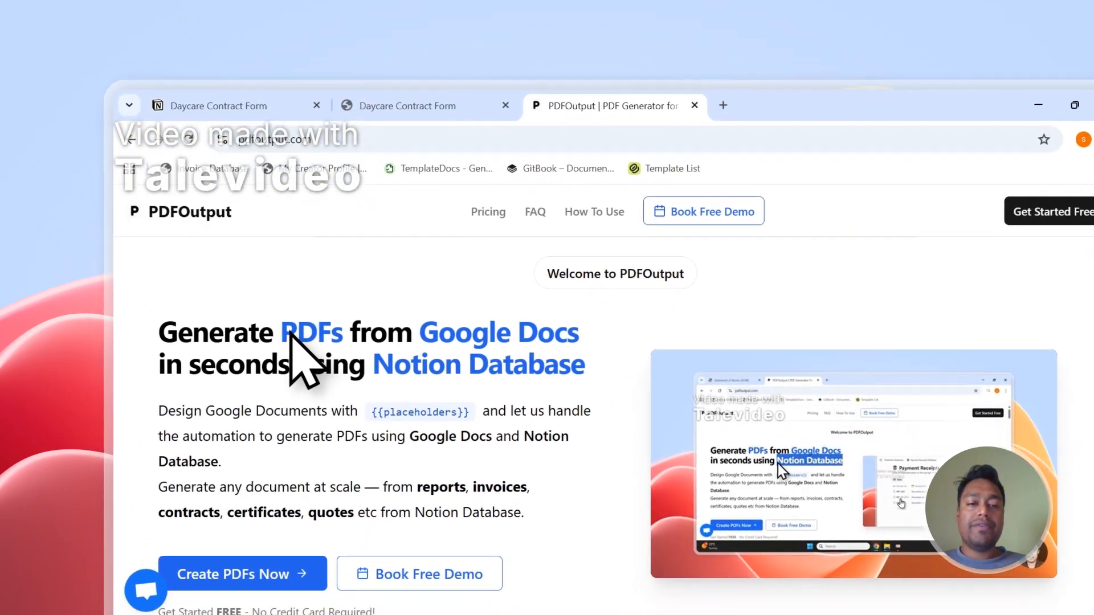
double_click(279, 368)
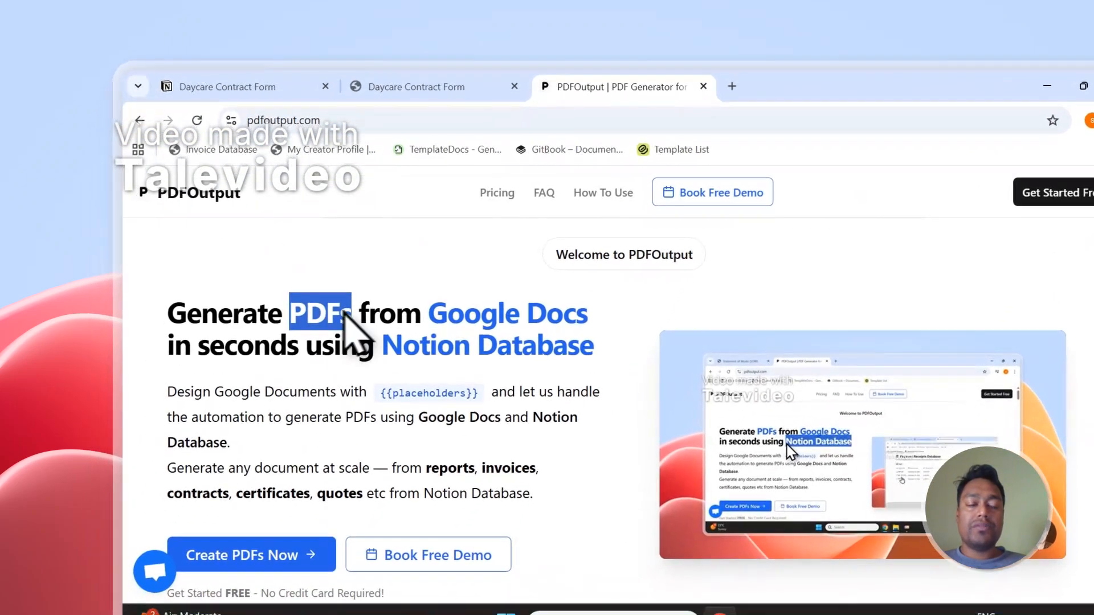
left_click_drag(432, 315, 561, 319)
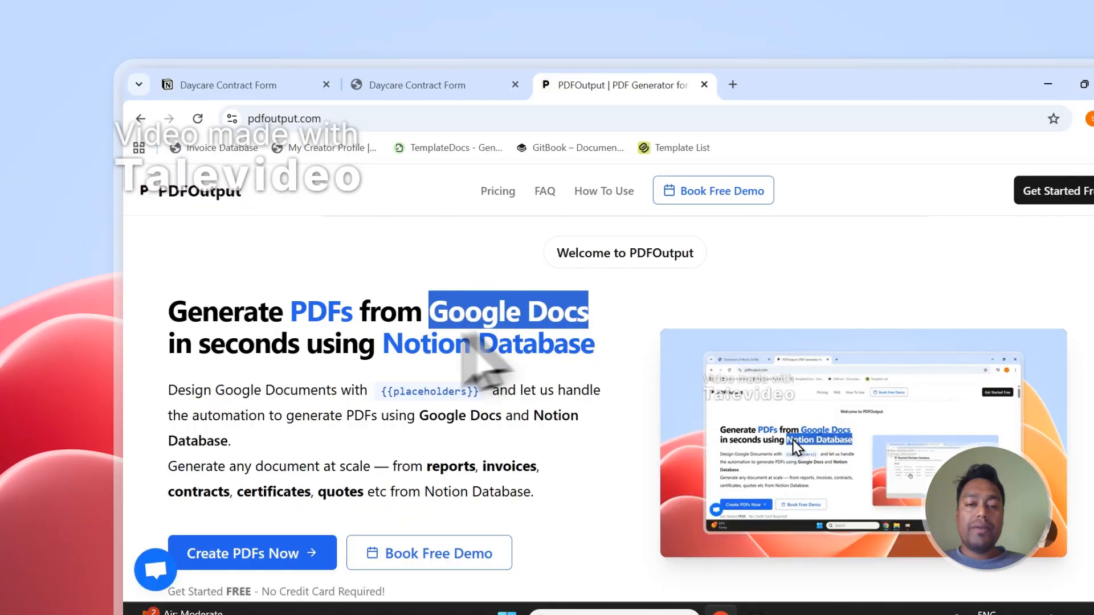
left_click_drag(382, 344, 596, 356)
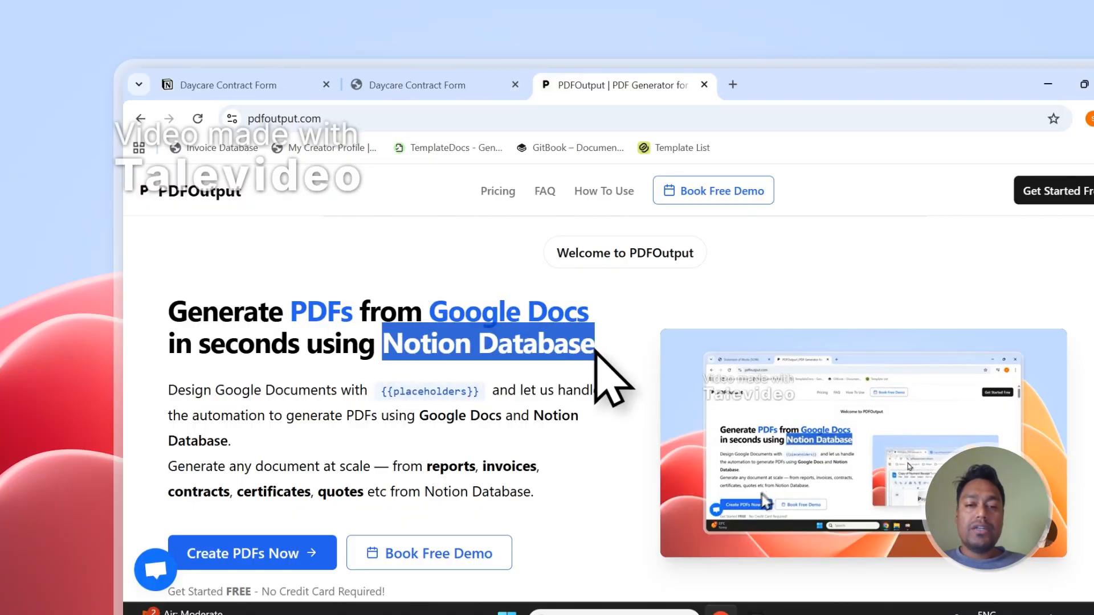
scroll(393, 379, "down", 2)
scroll(379, 382, "up", 1)
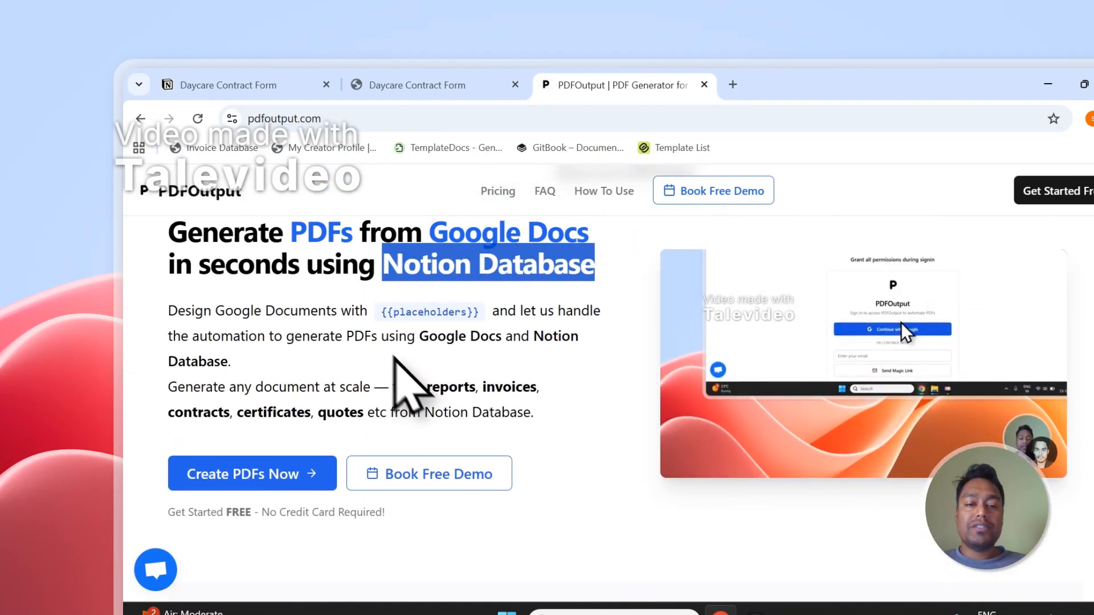
- Highlight the supported document types in the PDFOutput description: reports, invoices, contracts, certificates and quotes
double_click(448, 387)
double_click(509, 387)
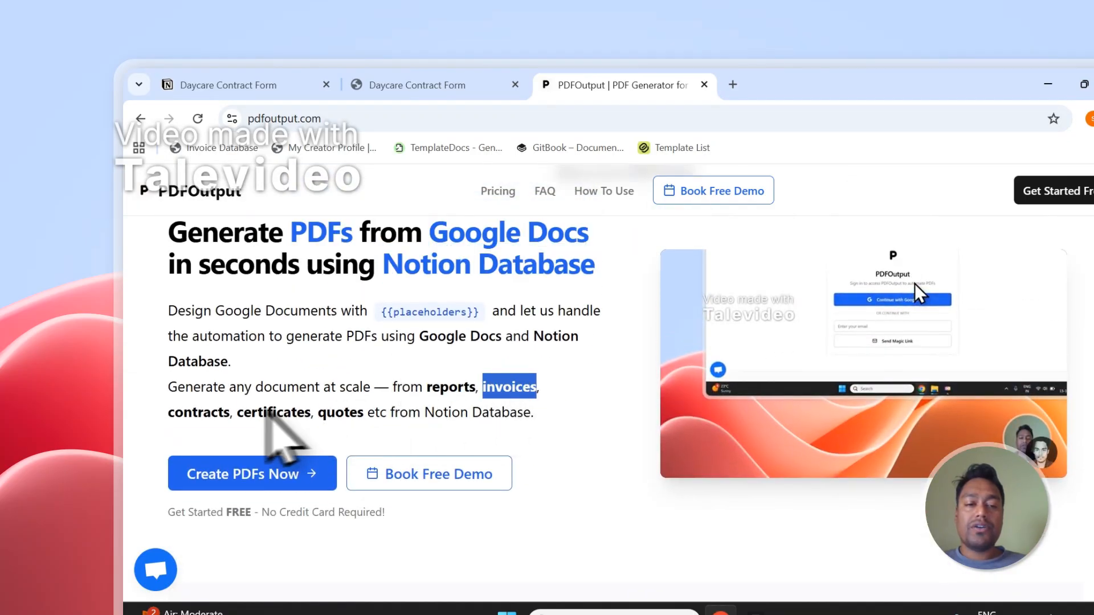
double_click(226, 414)
left_click(264, 420)
double_click(288, 413)
double_click(353, 413)
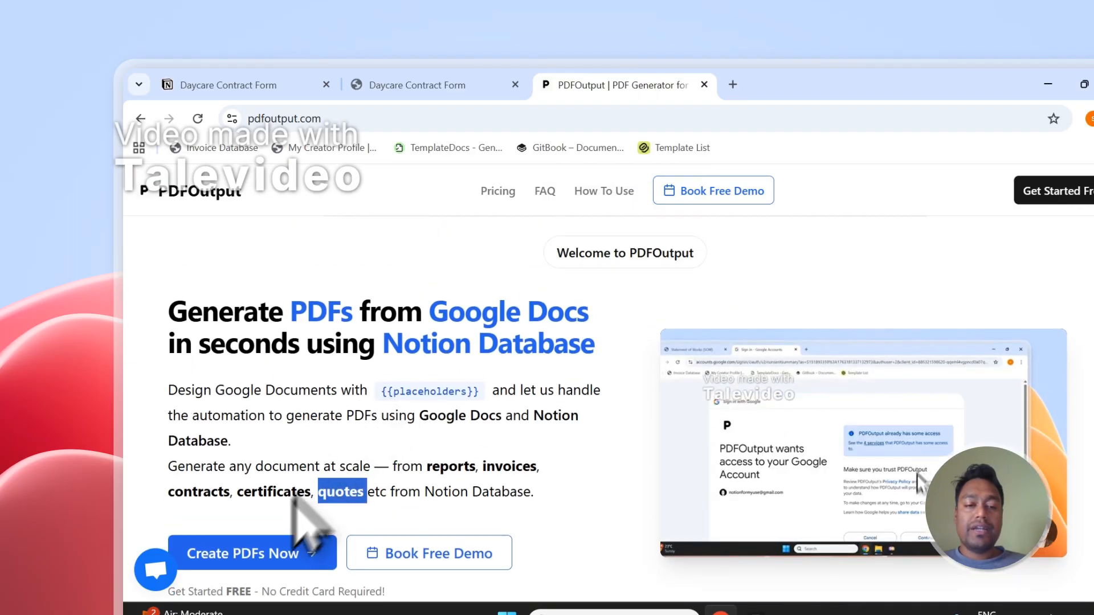
- Start creating PDFs and sign in to PDFOutput with the Google account, approving the sign-in request
left_click(266, 545)
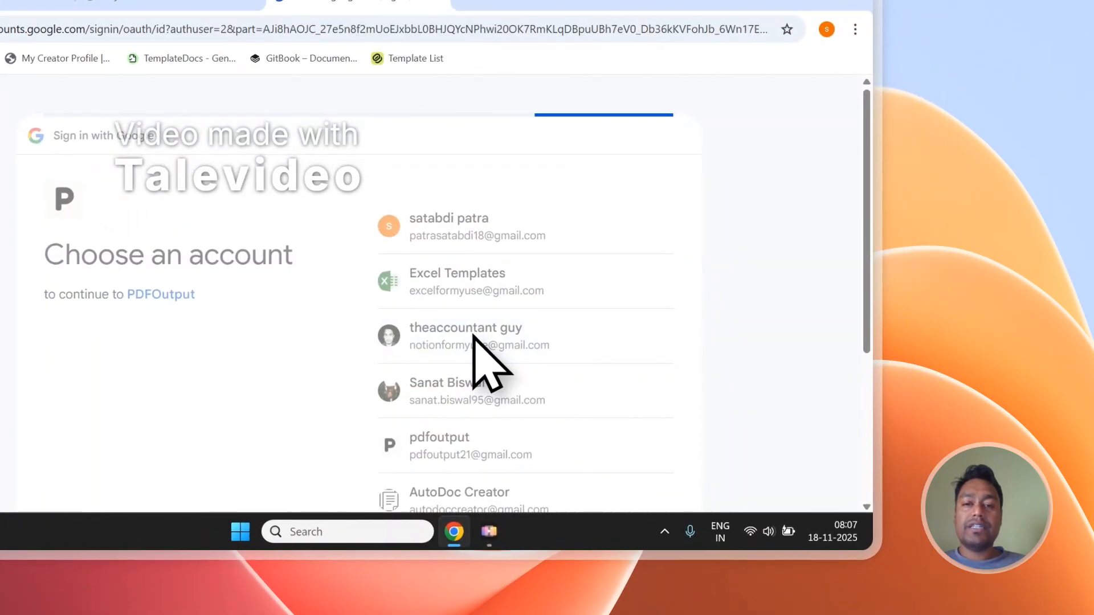
left_click(611, 389)
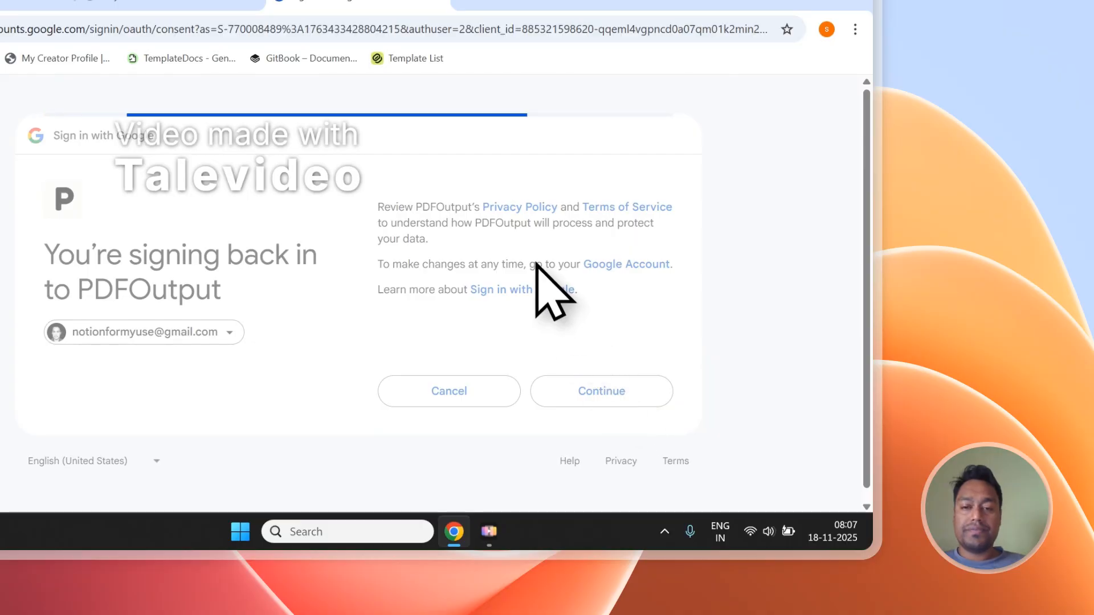
left_click(581, 500)
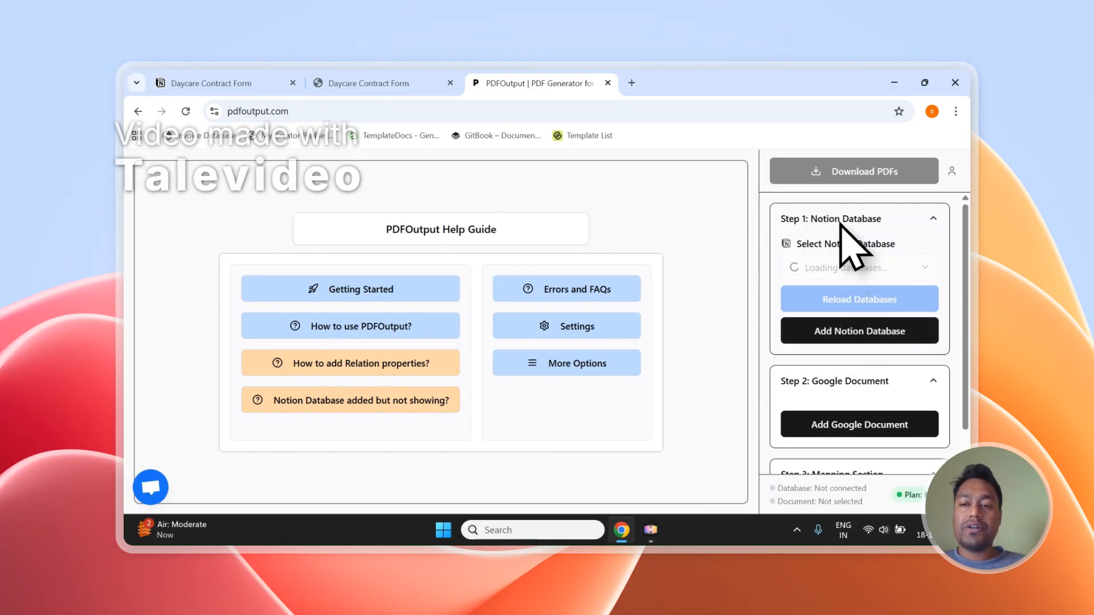
- Look through the Notion Database, Google Document and Mapping Section steps, including the list of properties available to copy
scroll(841, 242, "down", 3)
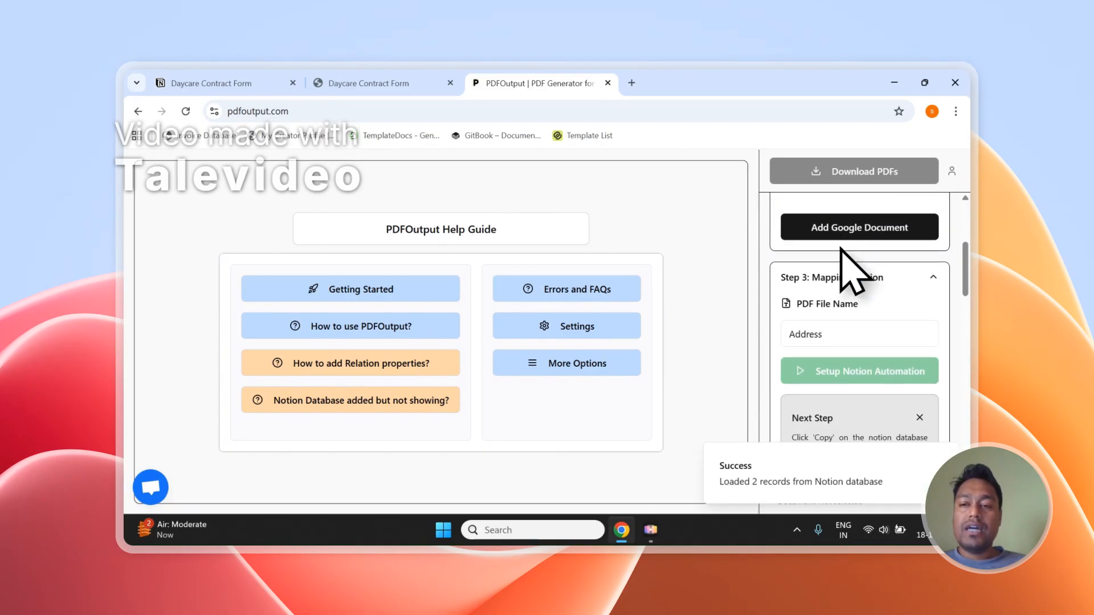
scroll(842, 249, "up", 1)
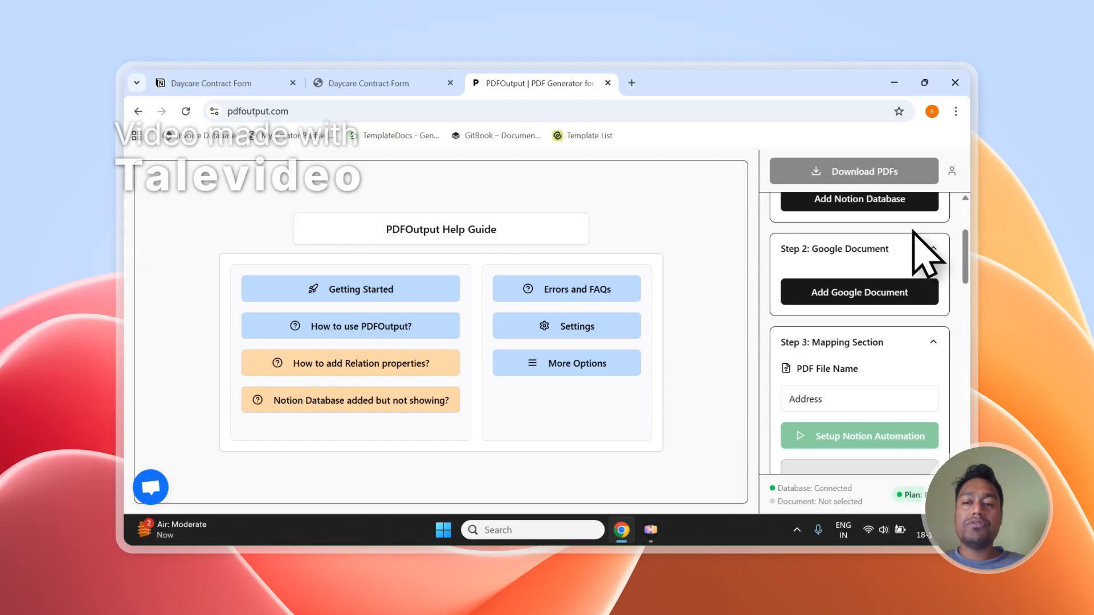
scroll(914, 232, "down", 6)
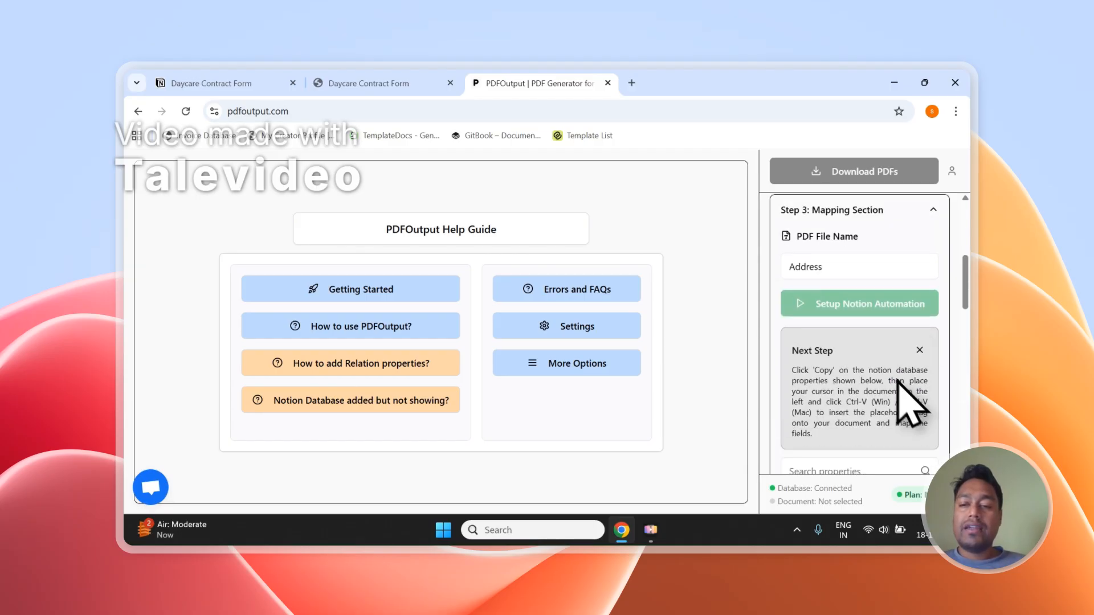
scroll(880, 297, "down", 7)
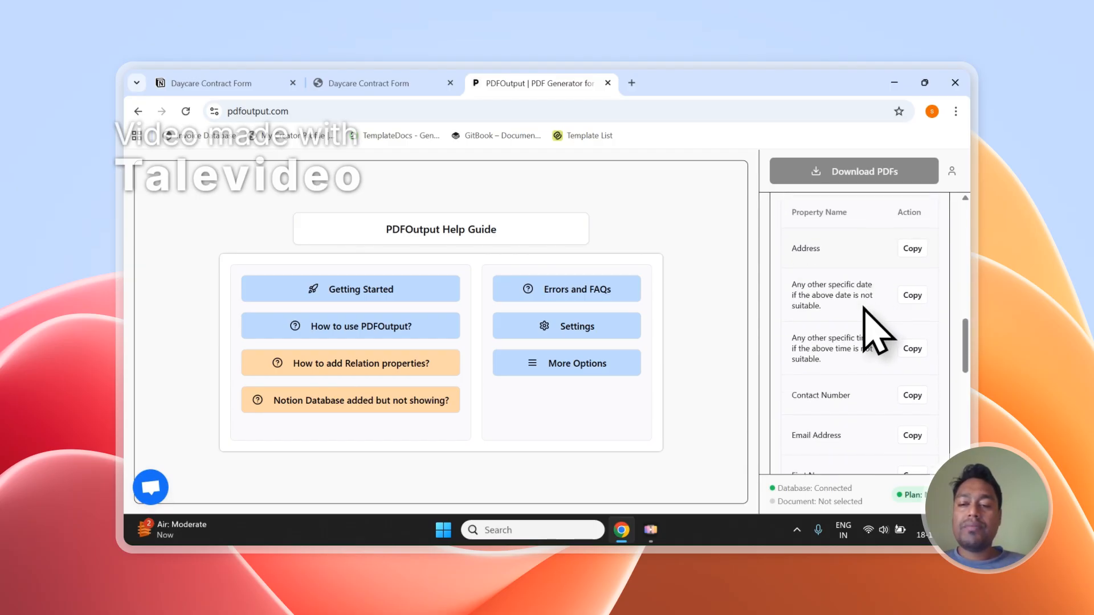
scroll(874, 336, "down", 3)
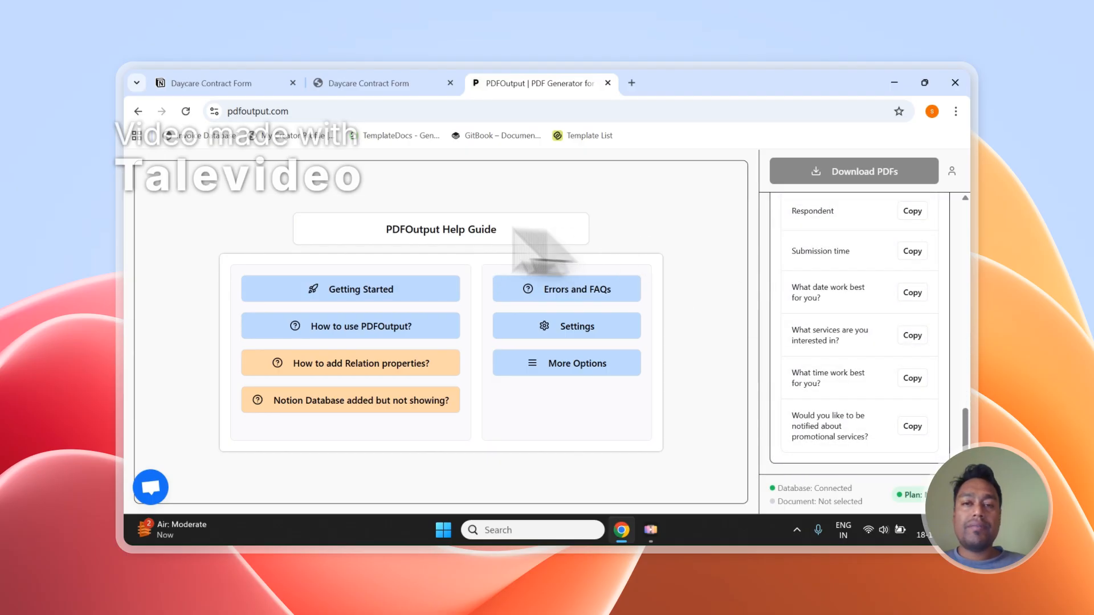
scroll(865, 319, "up", 10)
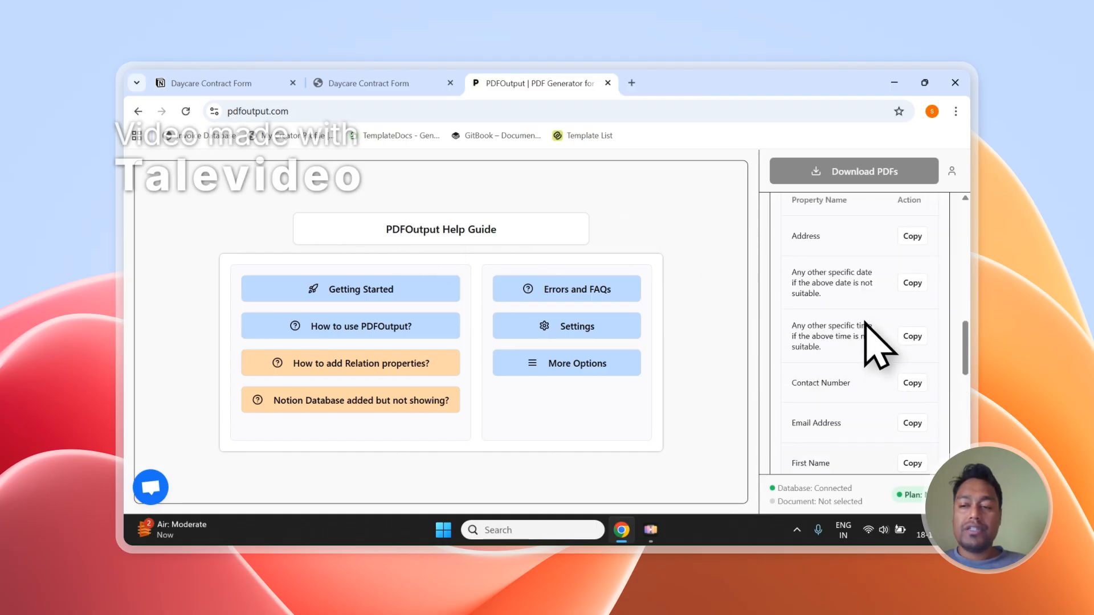
- Start adding a Notion database to PDFOutput and copy the title "Daycare Contract Form" from its Notion page
left_click(860, 330)
left_click(365, 81)
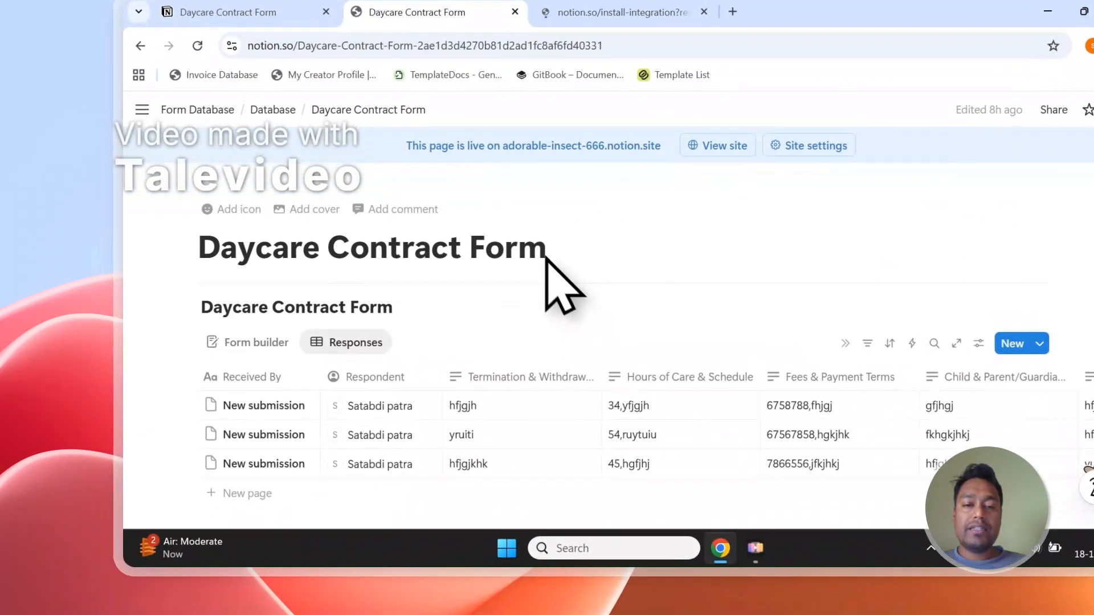
left_click_drag(523, 325, 217, 319)
right_click(288, 259)
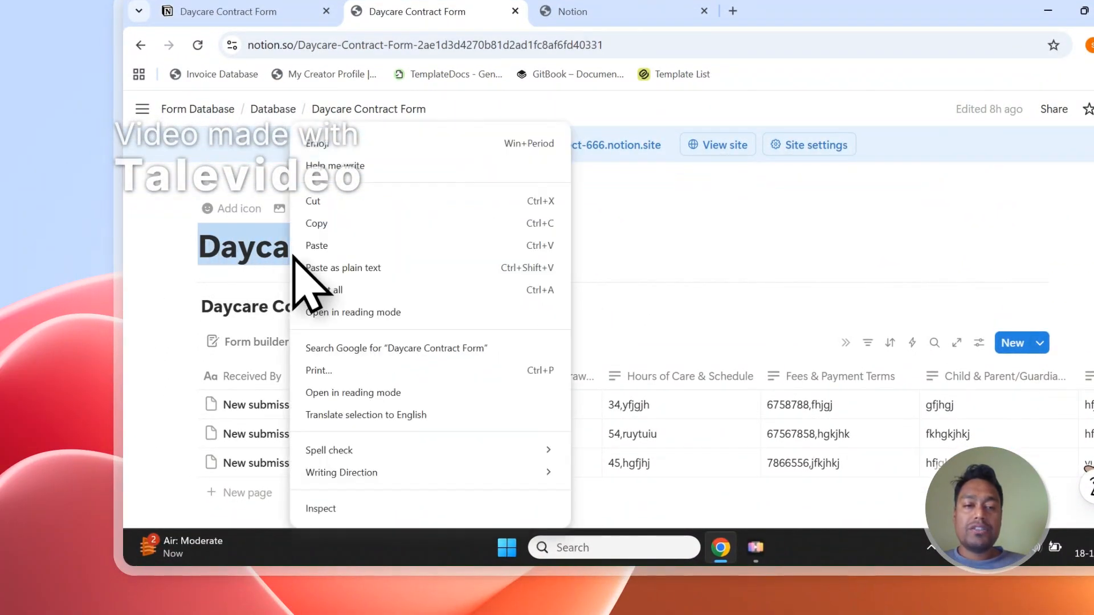
left_click(310, 224)
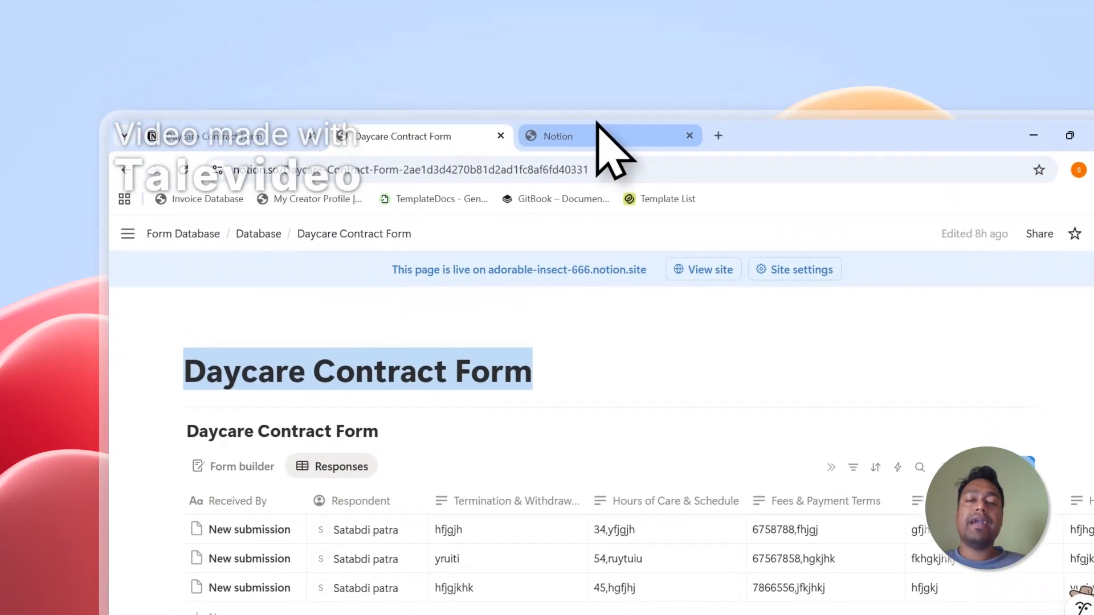
- Search the pages for PDFOutput's Notion access for "Daycare Contract Form" and add the page under Form Database / Database
left_click(599, 138)
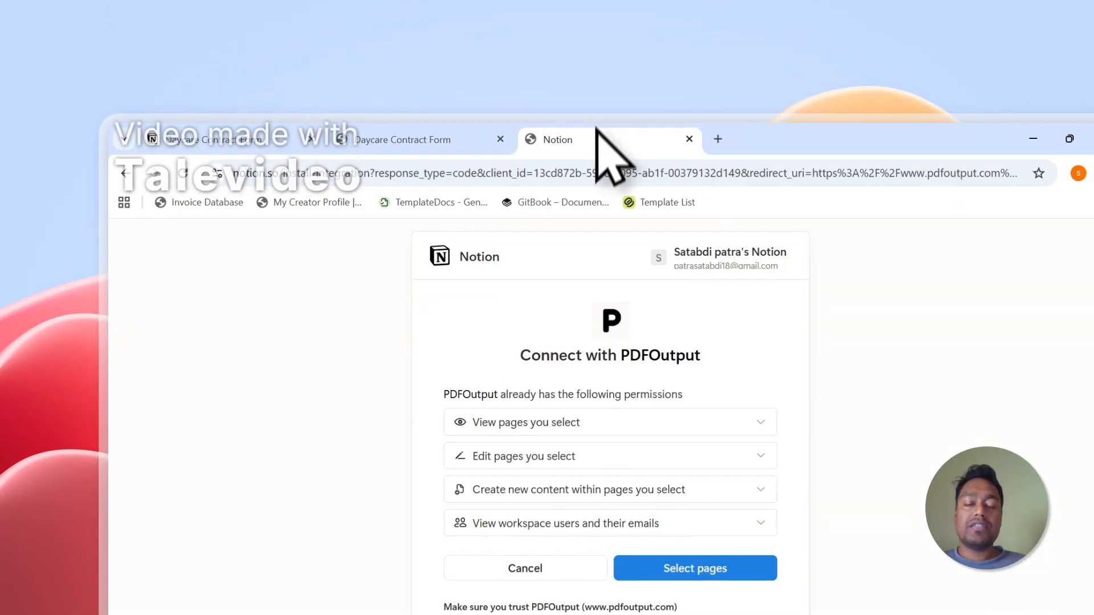
left_click(654, 447)
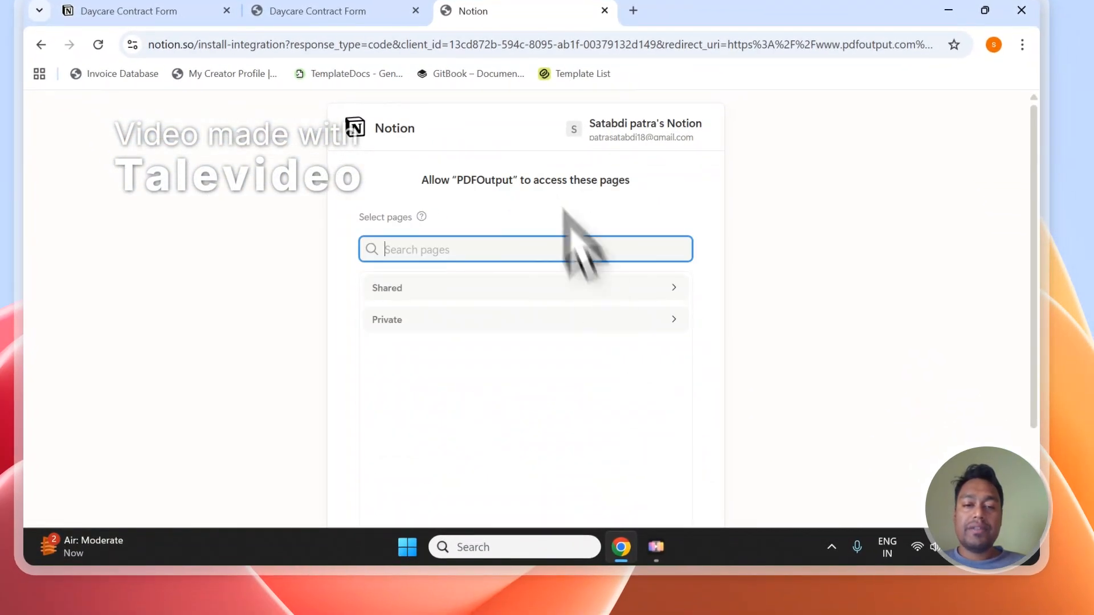
right_click(390, 251)
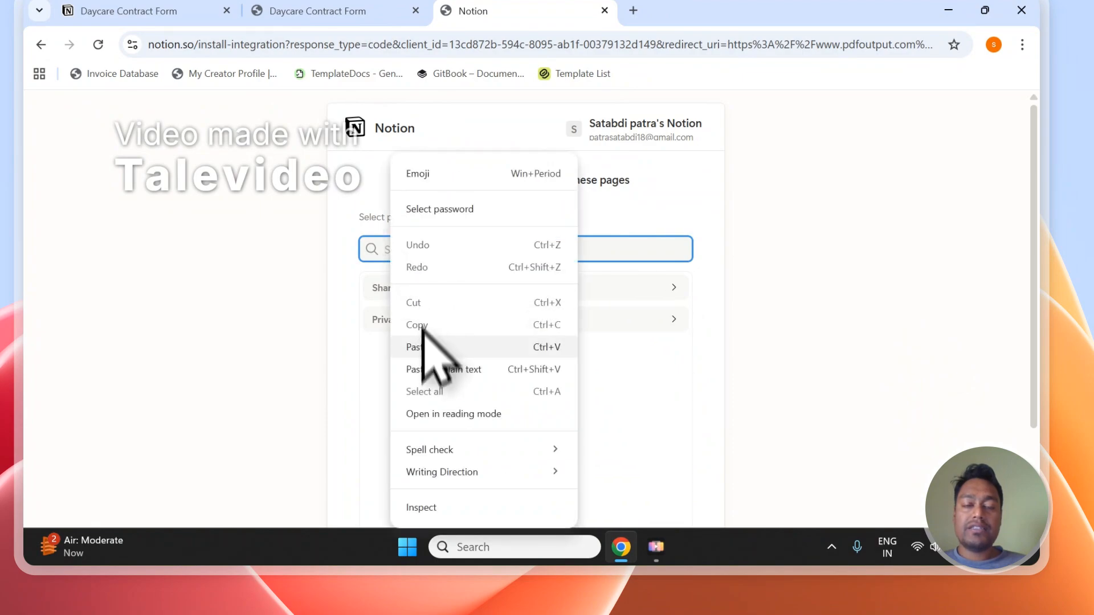
left_click(423, 344)
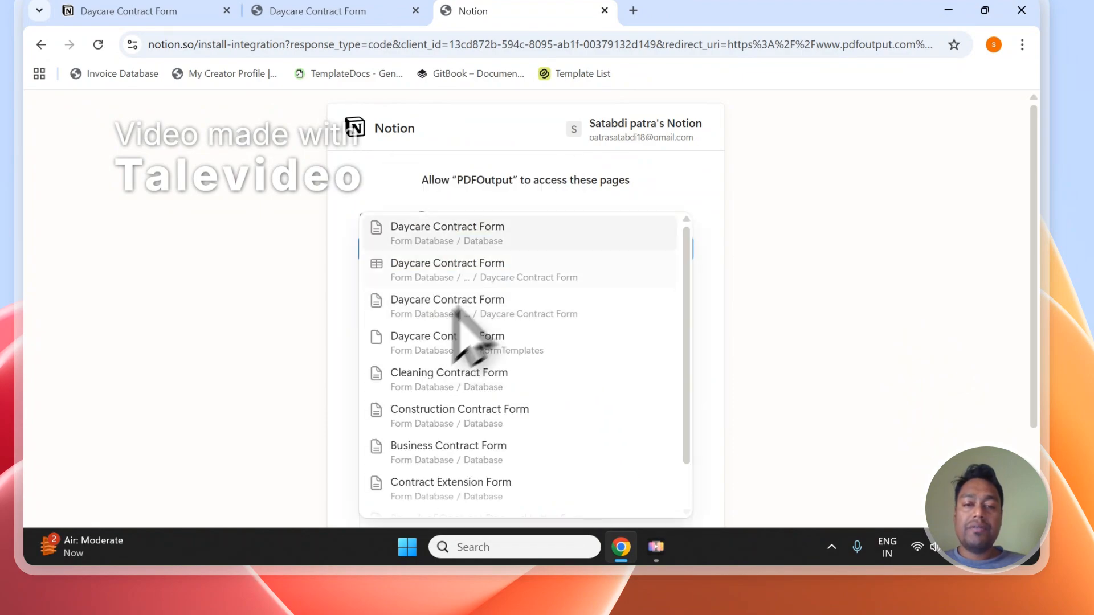
left_click(507, 231)
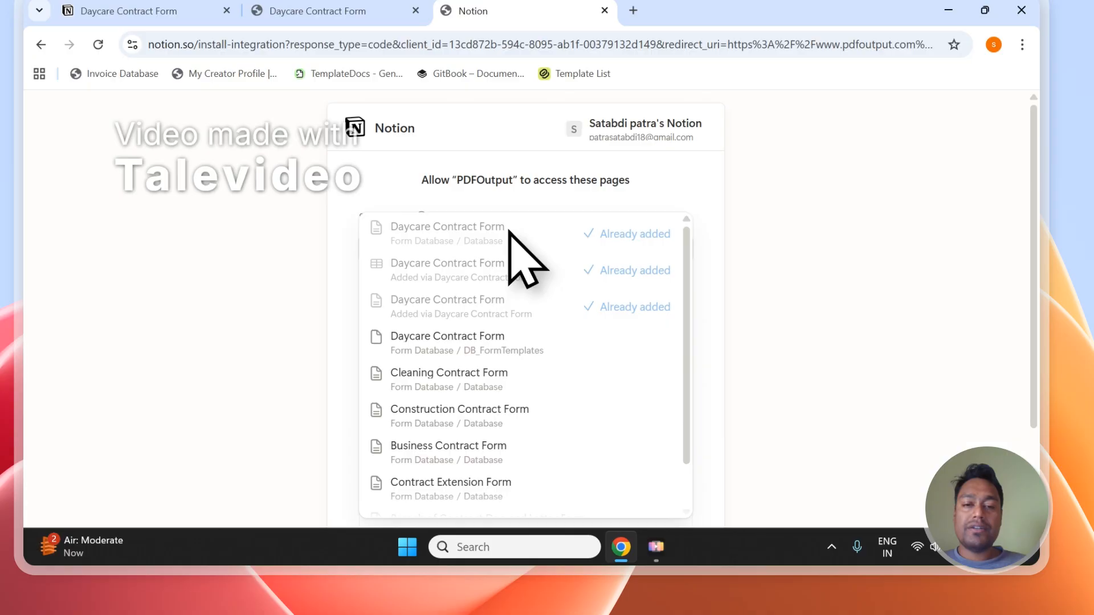
- Close the search results and check the manually selected private pages for Daycare Contract Form
left_click(658, 172)
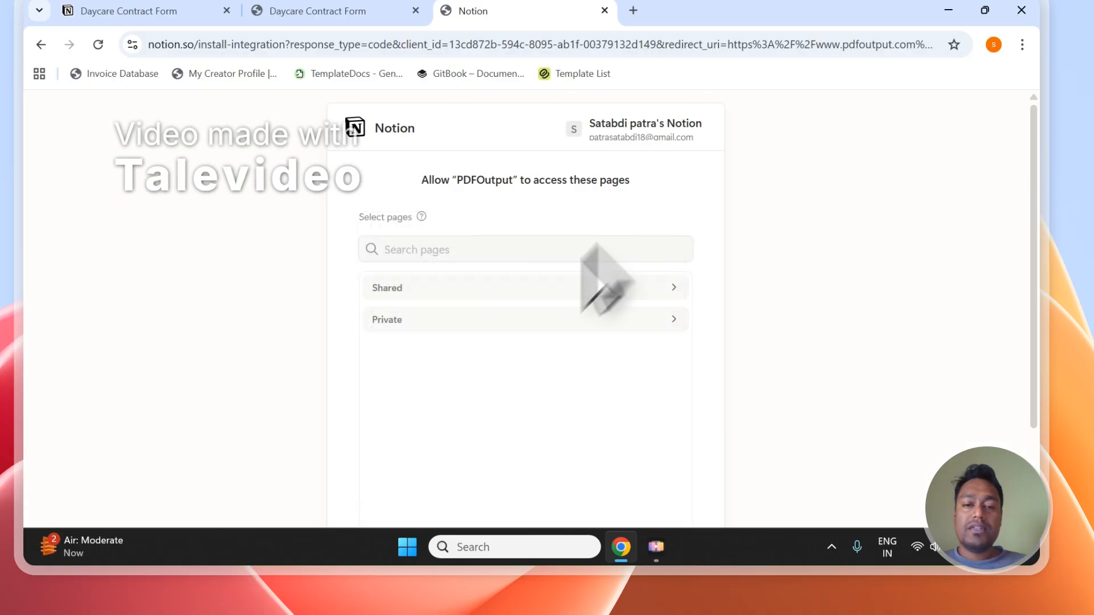
left_click(480, 329)
scroll(468, 322, "down", 2)
scroll(467, 322, "up", 2)
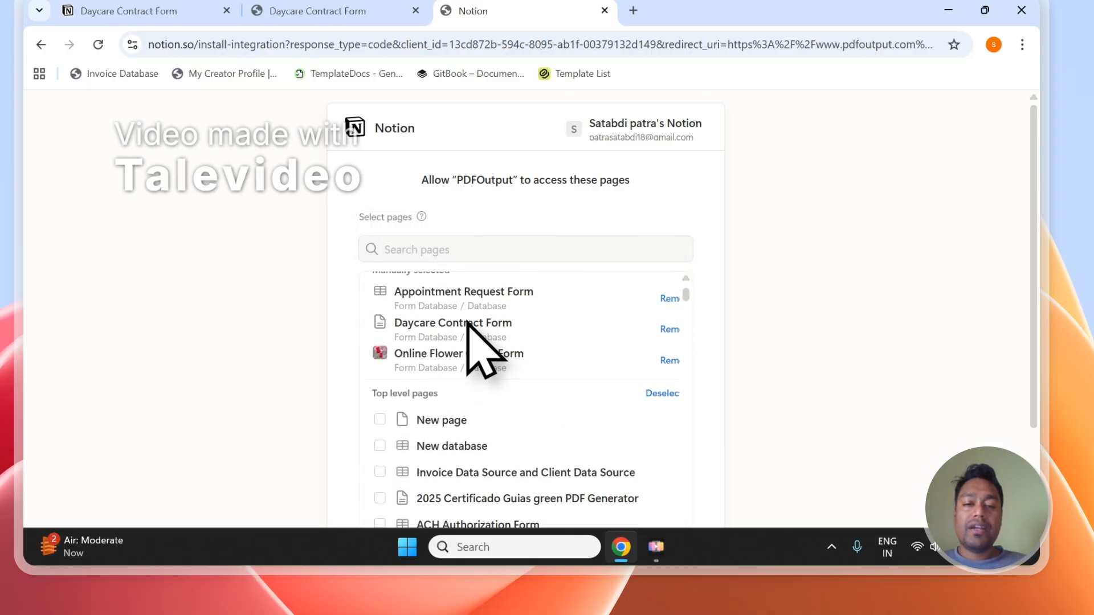
scroll(468, 322, "down", 1)
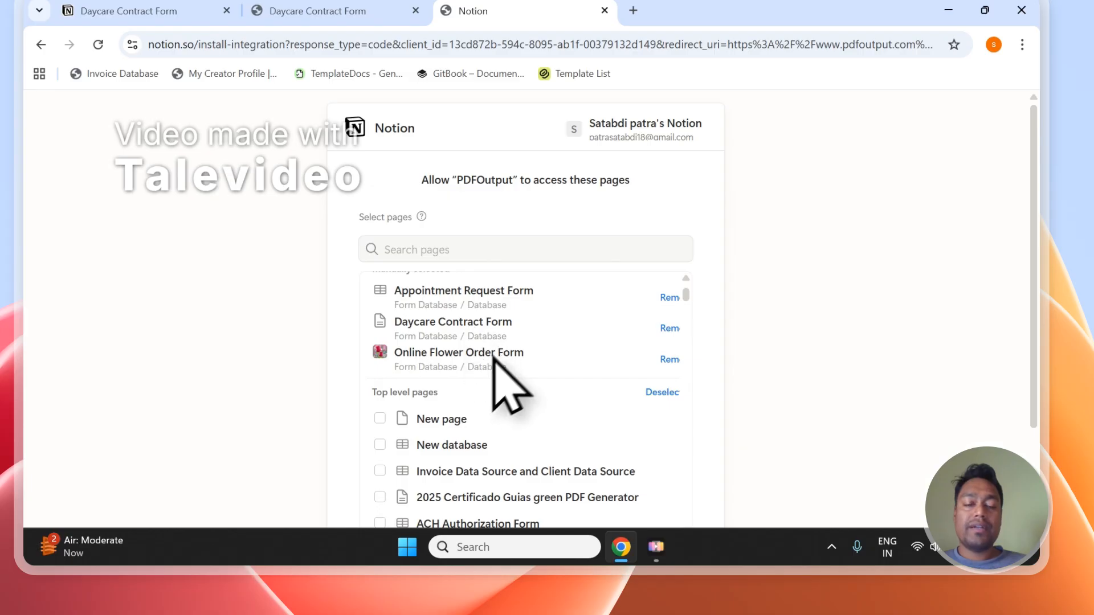
- Review the top-level pages offered for access and compare the selection with the title on the Daycare Contract Form page
left_click(403, 251)
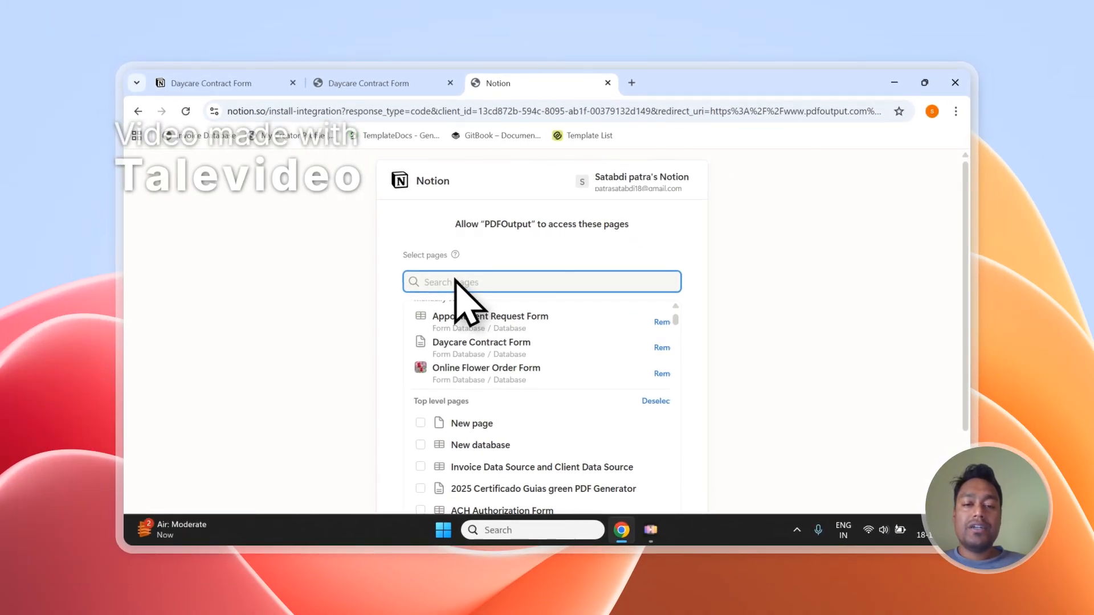
scroll(455, 279, "down", 5)
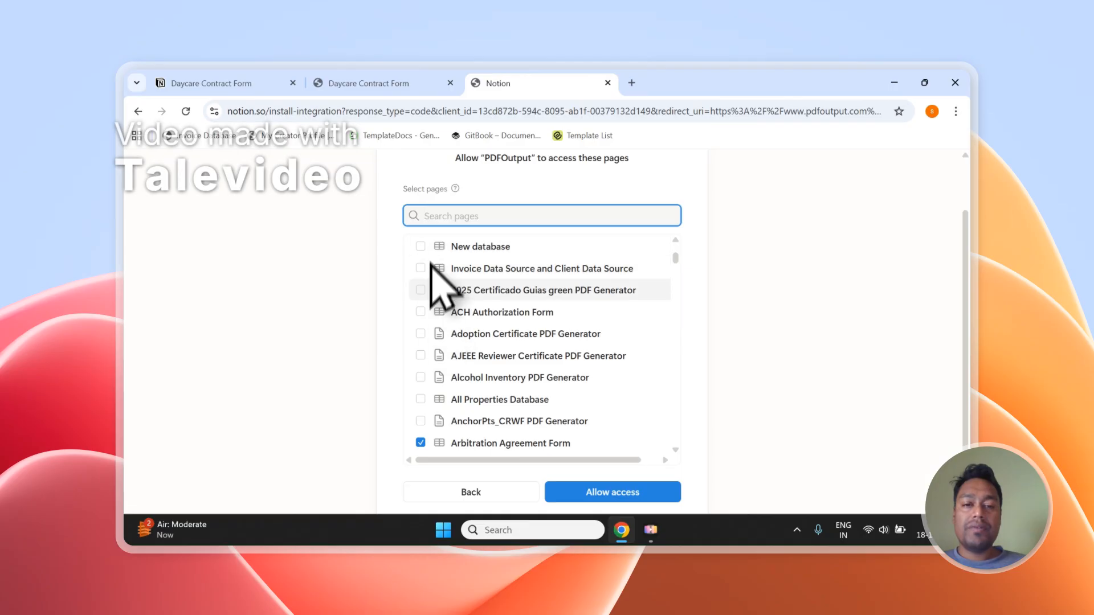
scroll(461, 354, "up", 3)
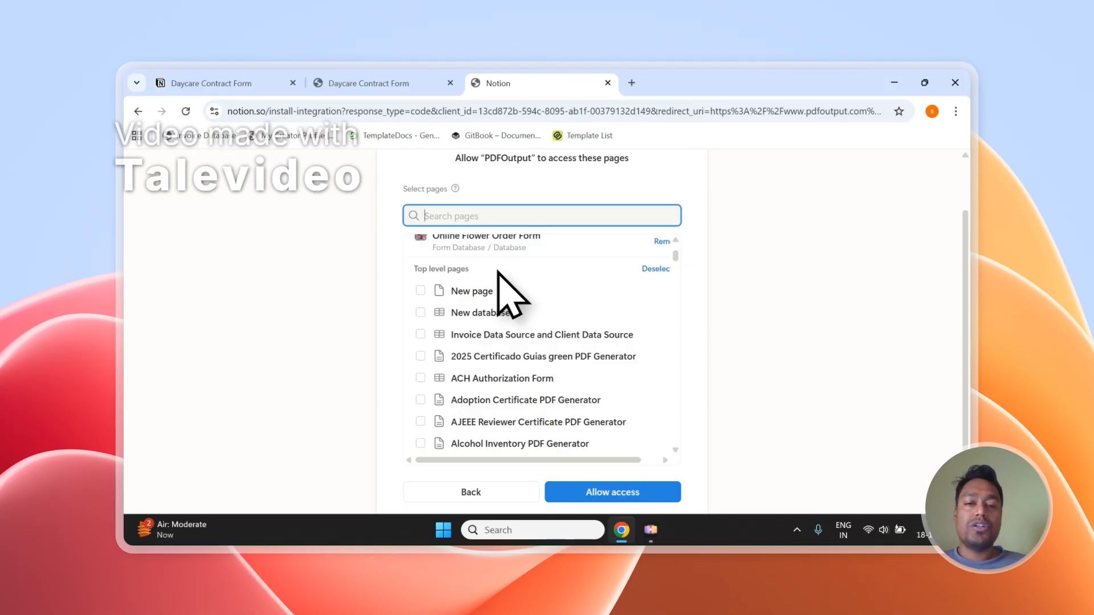
scroll(501, 279, "up", 5)
left_click(369, 83)
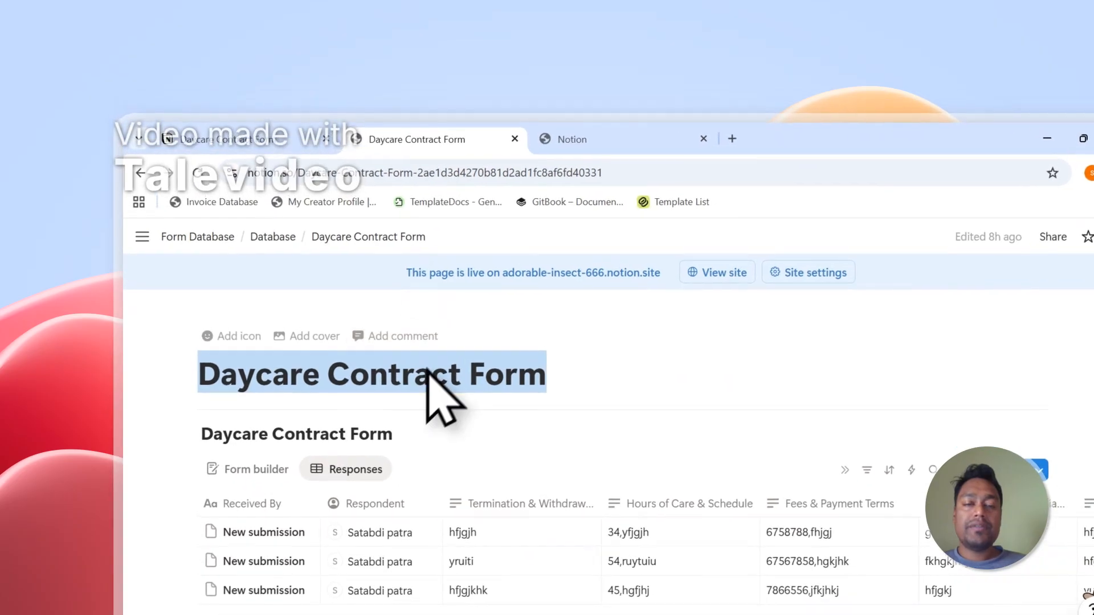
left_click(570, 140)
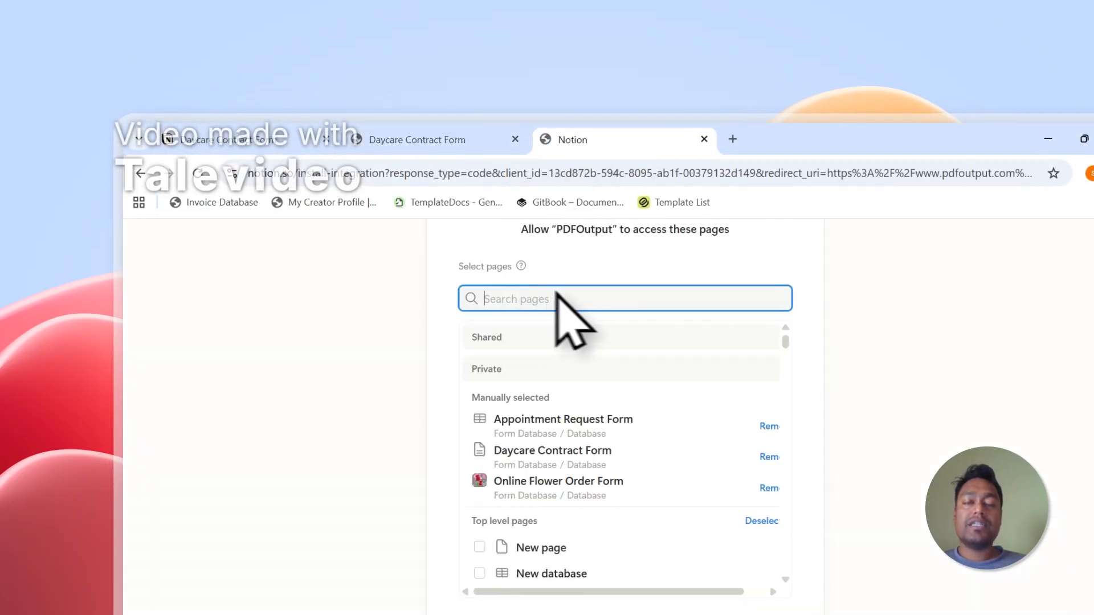
- Recheck the page selection against the Daycare Contract Form page in Notion, and allow PDFOutput access to the selected pages
left_click(463, 141)
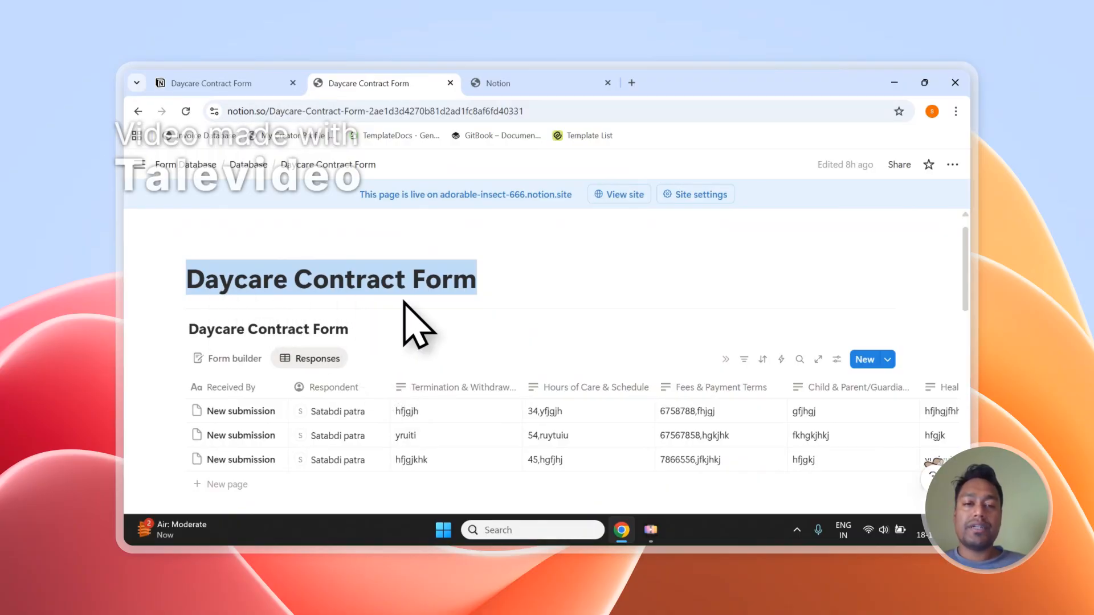
left_click(498, 83)
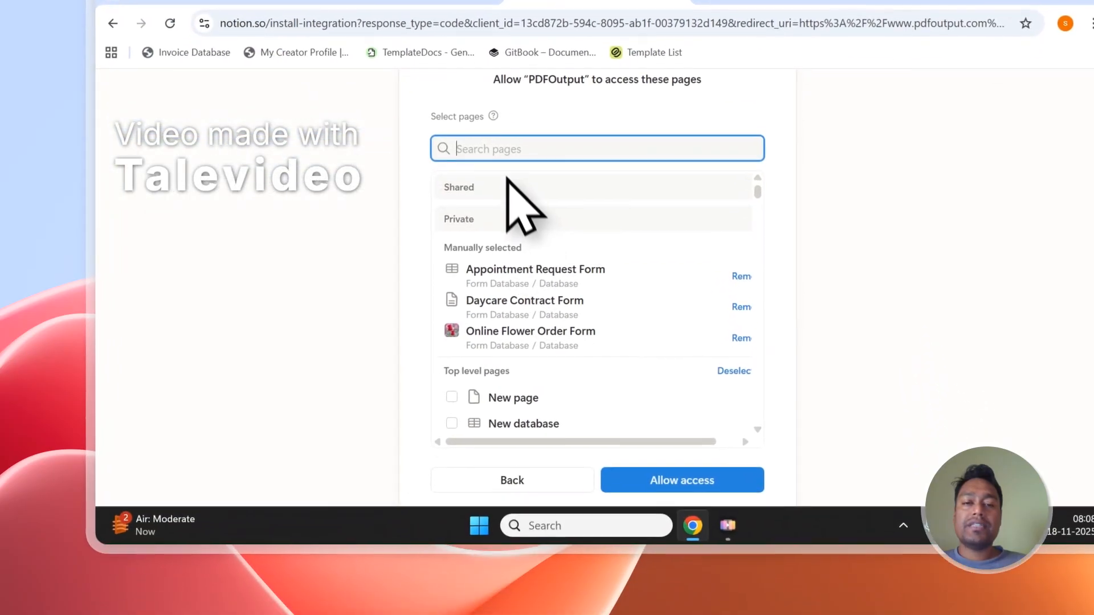
left_click(450, 80)
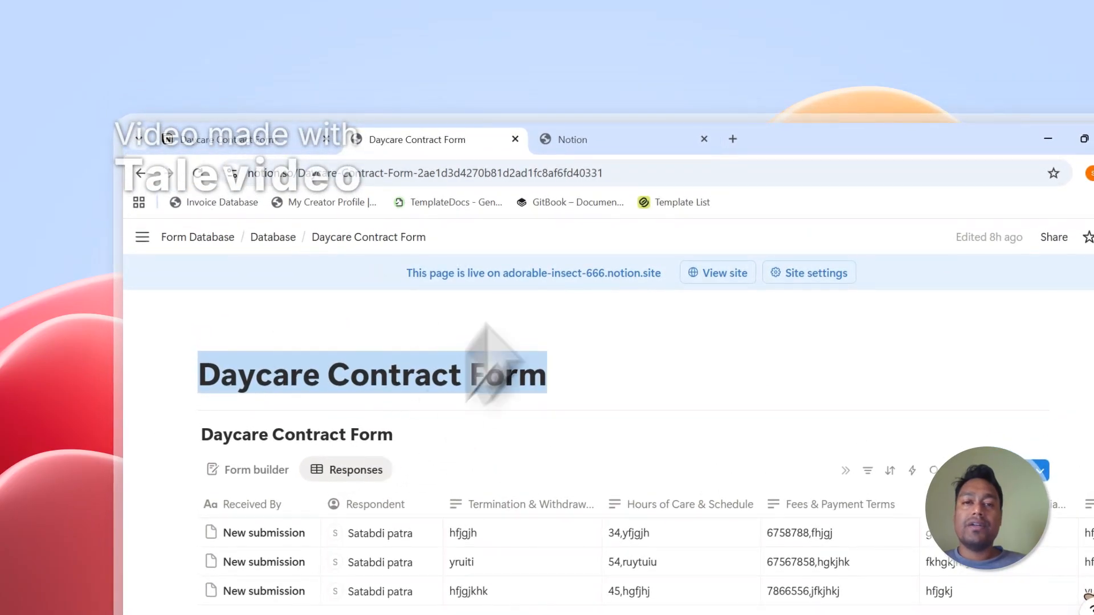
left_click(617, 137)
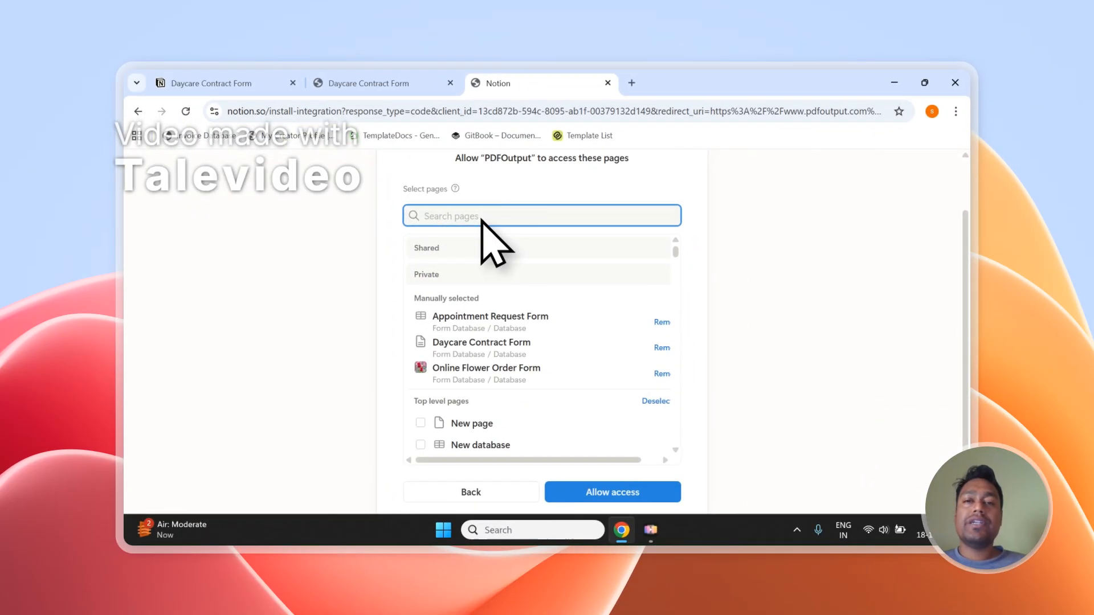
scroll(477, 310, "up", 2)
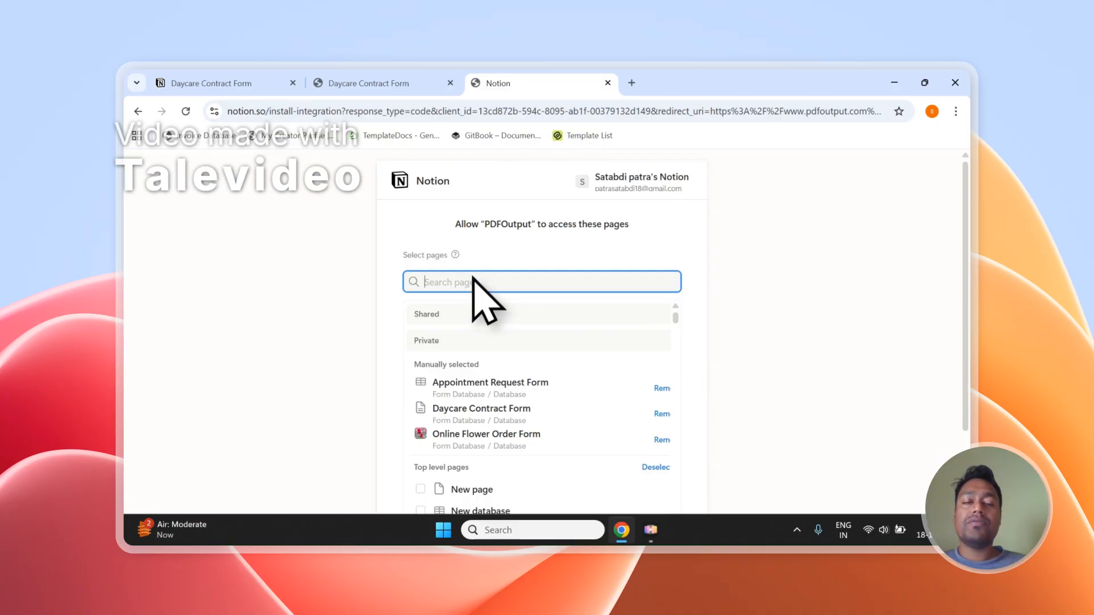
scroll(508, 265, "down", 2)
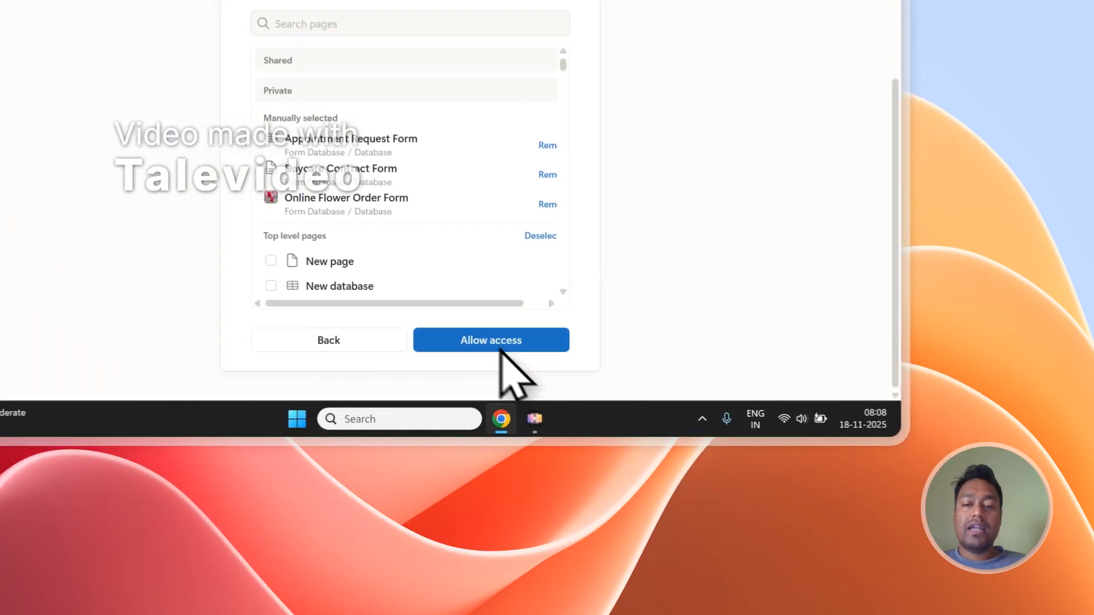
left_click(617, 462)
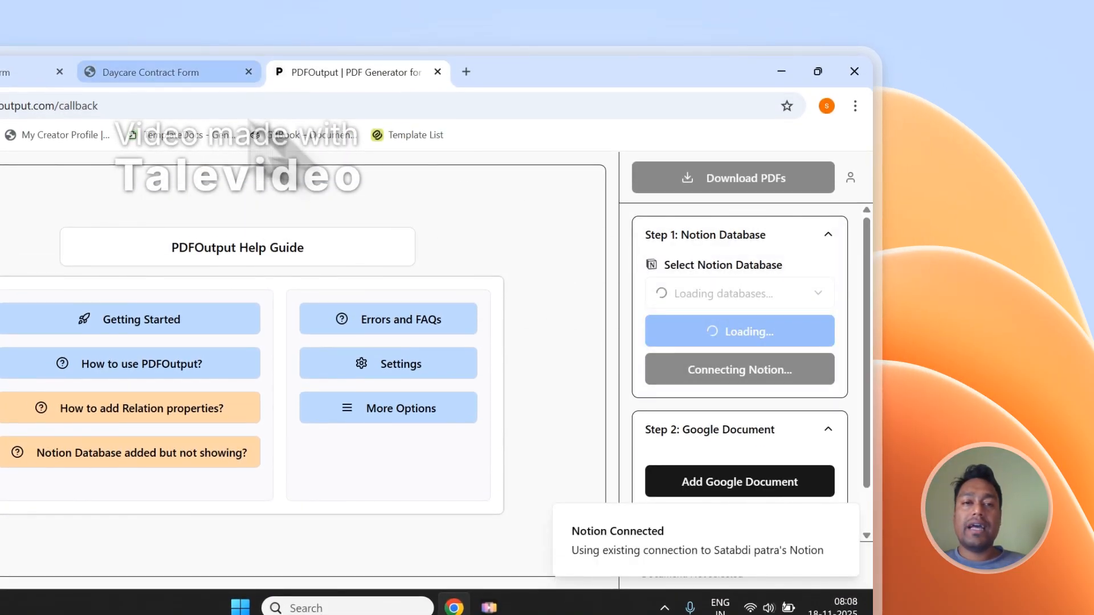
- Reload PDFOutput's list of Notion databases and select Daycare Contract Form as the database
left_click(152, 55)
left_click(547, 128)
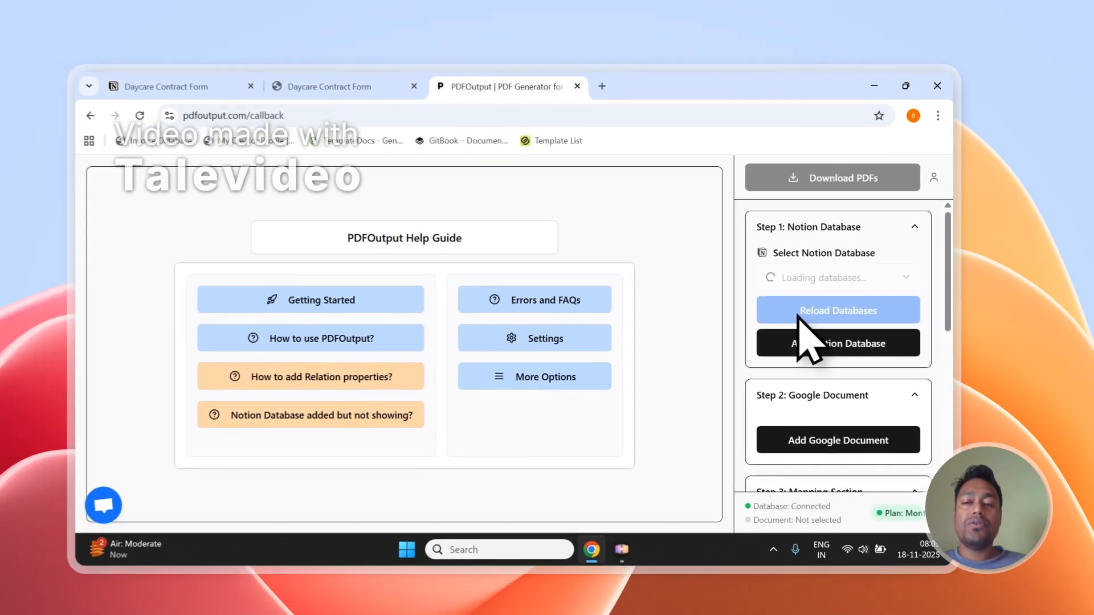
left_click(849, 268)
left_click(844, 266)
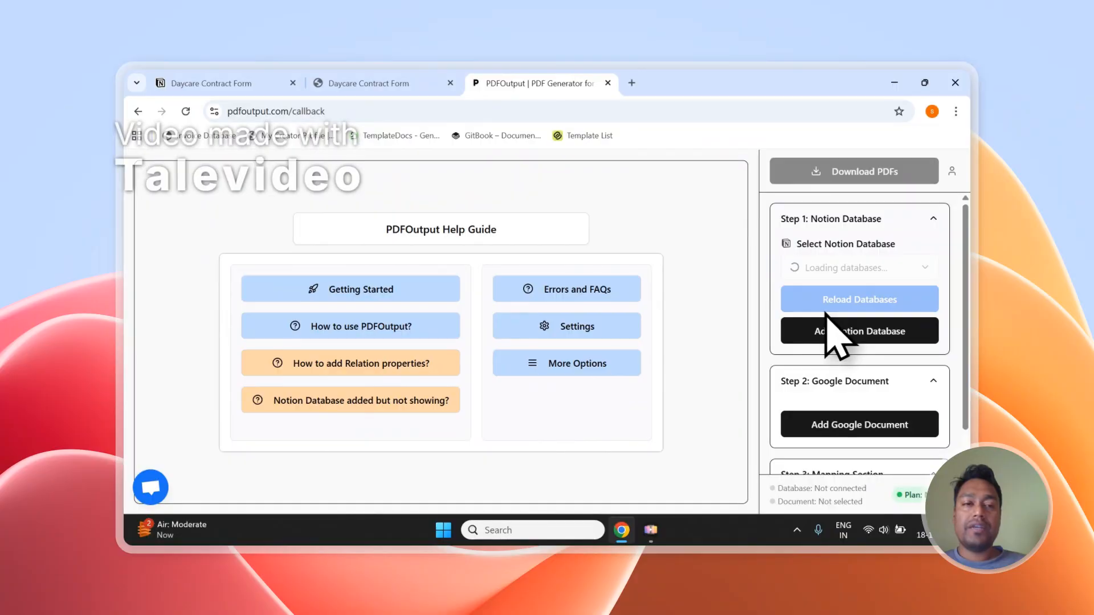
left_click(842, 273)
left_click(844, 272)
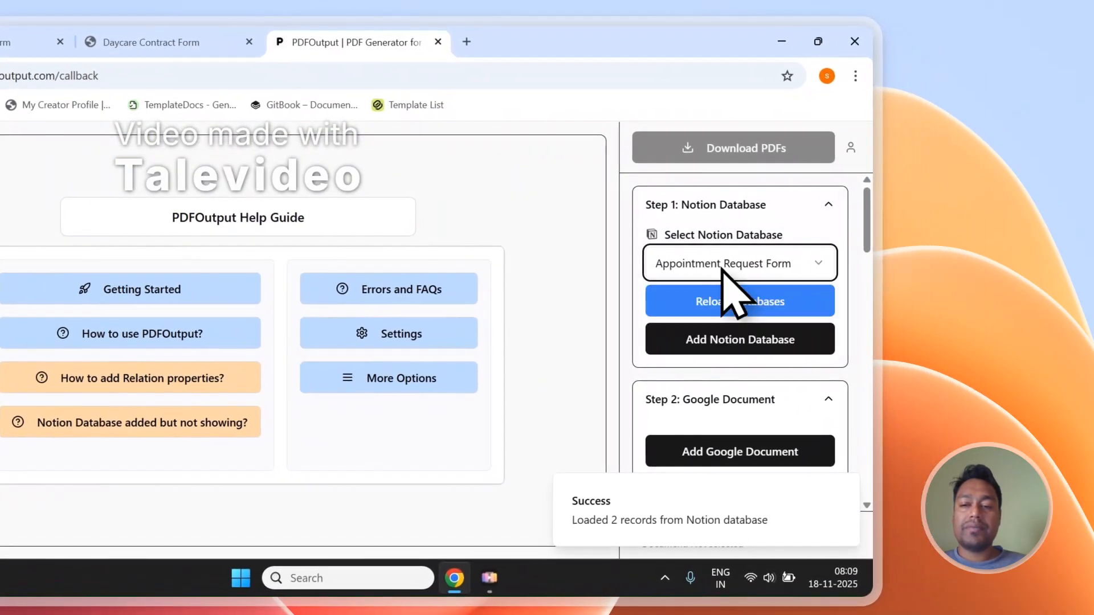
left_click(728, 304)
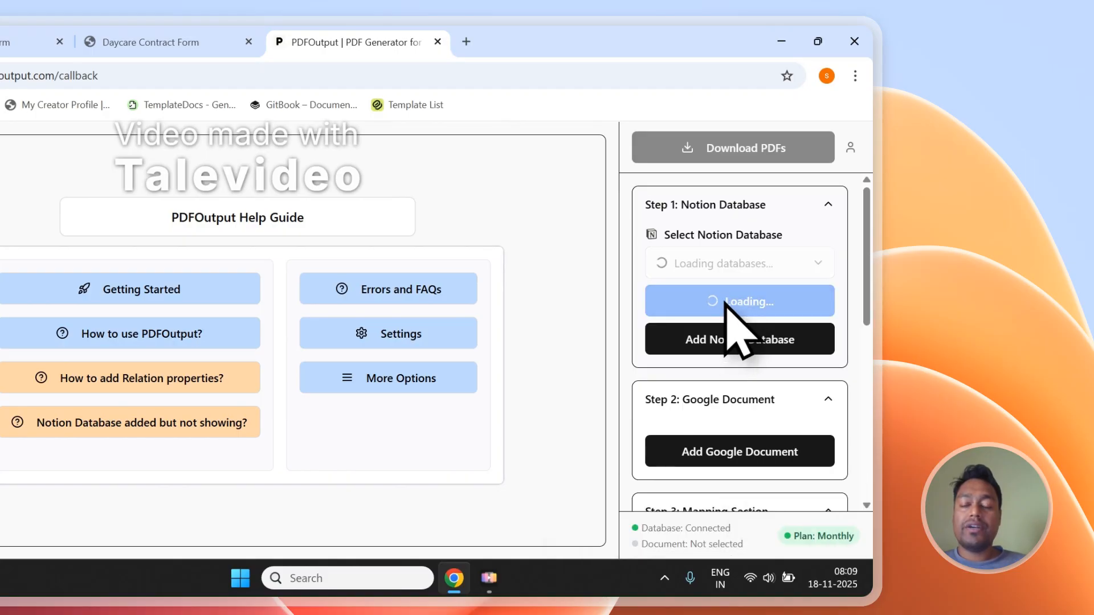
left_click(750, 268)
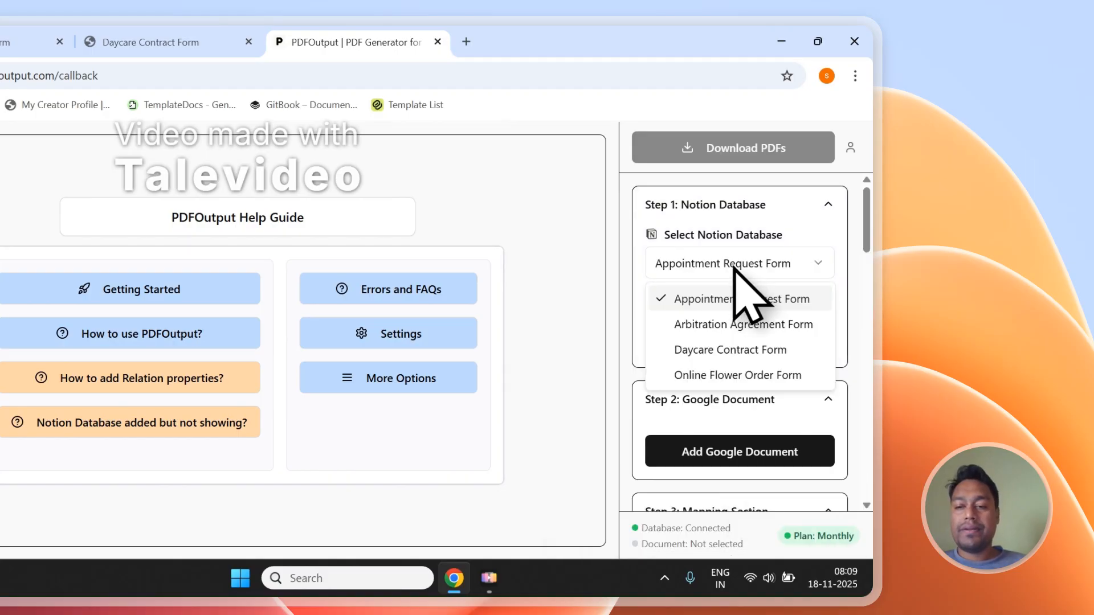
left_click(726, 350)
- Examine the Daycare Contract Form properties listed in the mapping section and check them against the Notion page
scroll(866, 232, "down", 7)
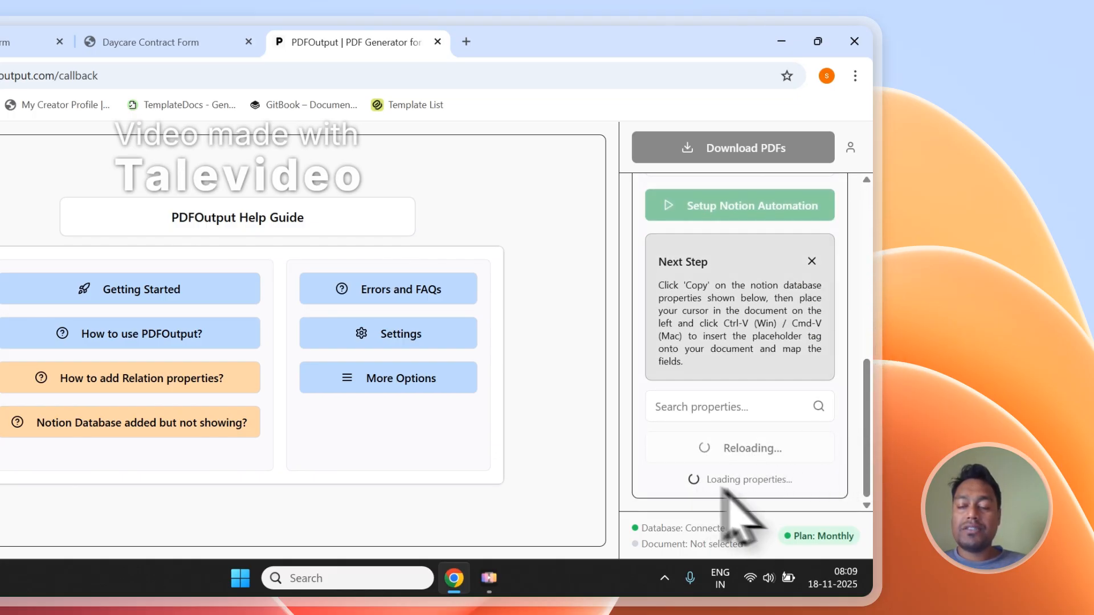
scroll(725, 391, "down", 4)
scroll(735, 370, "down", 4)
left_click(151, 42)
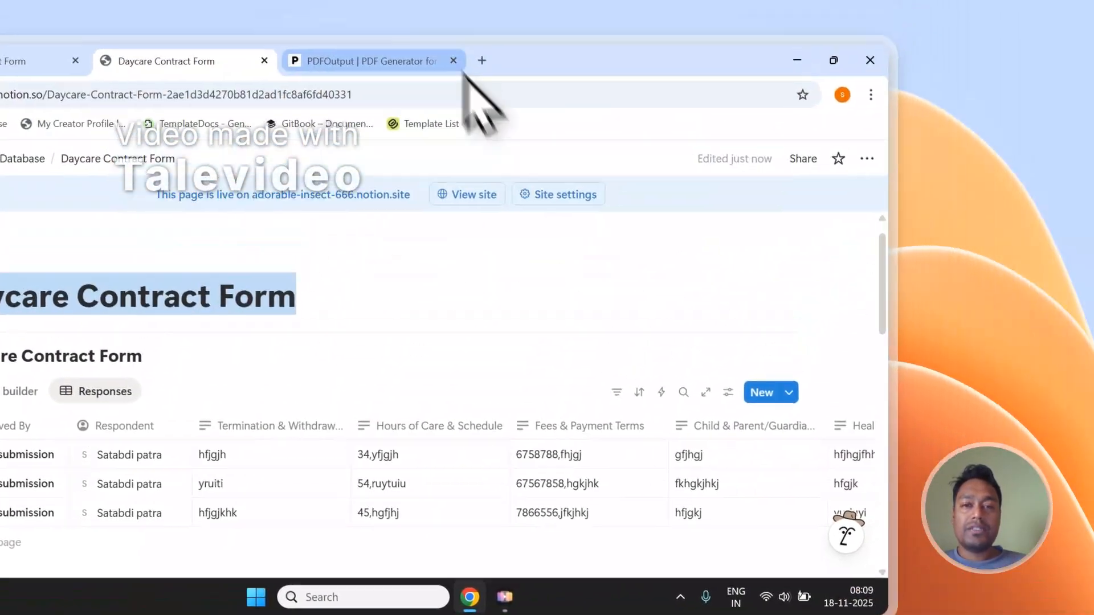
left_click(462, 71)
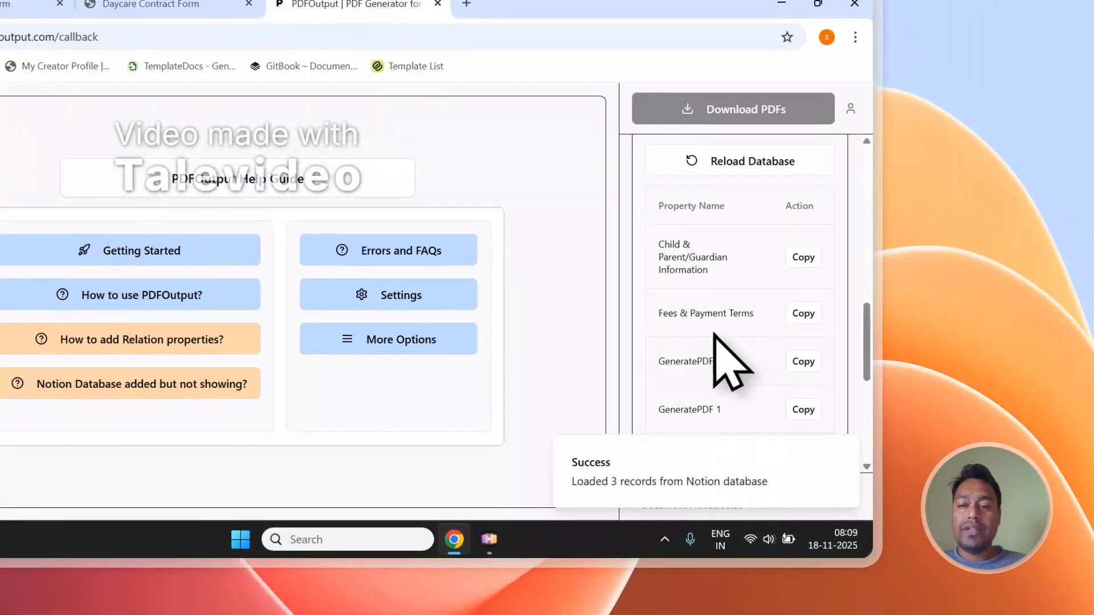
scroll(714, 342, "down", 5)
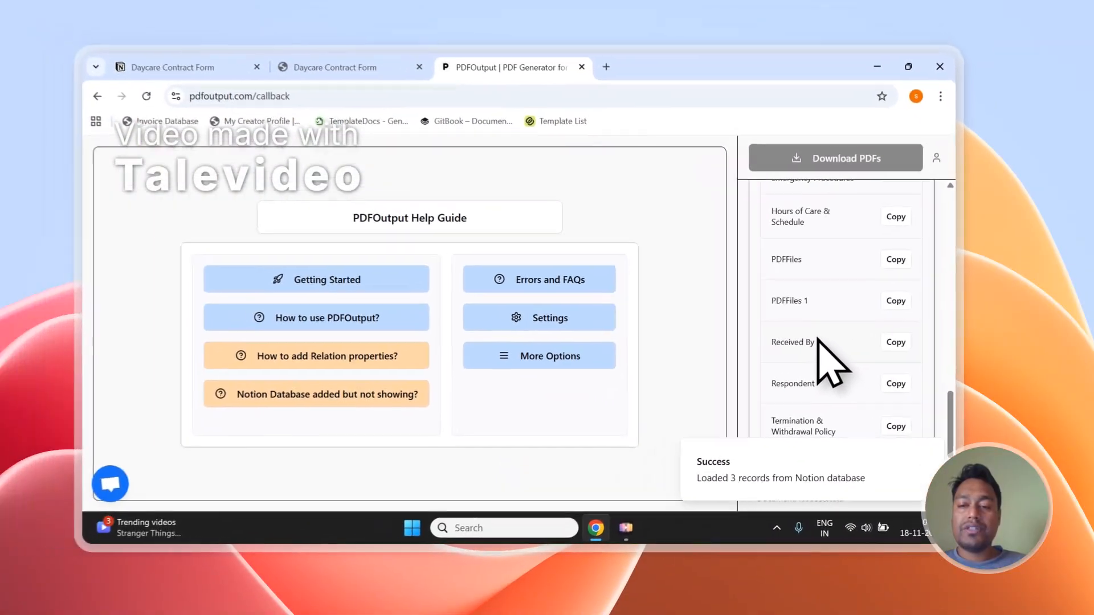
scroll(832, 365, "up", 2)
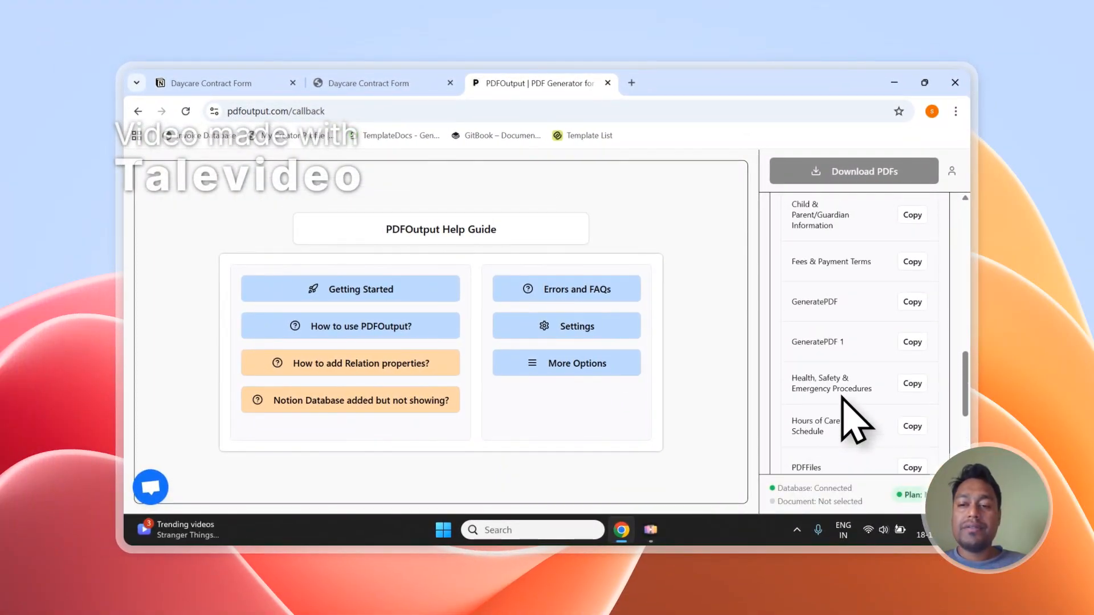
scroll(842, 398, "up", 6)
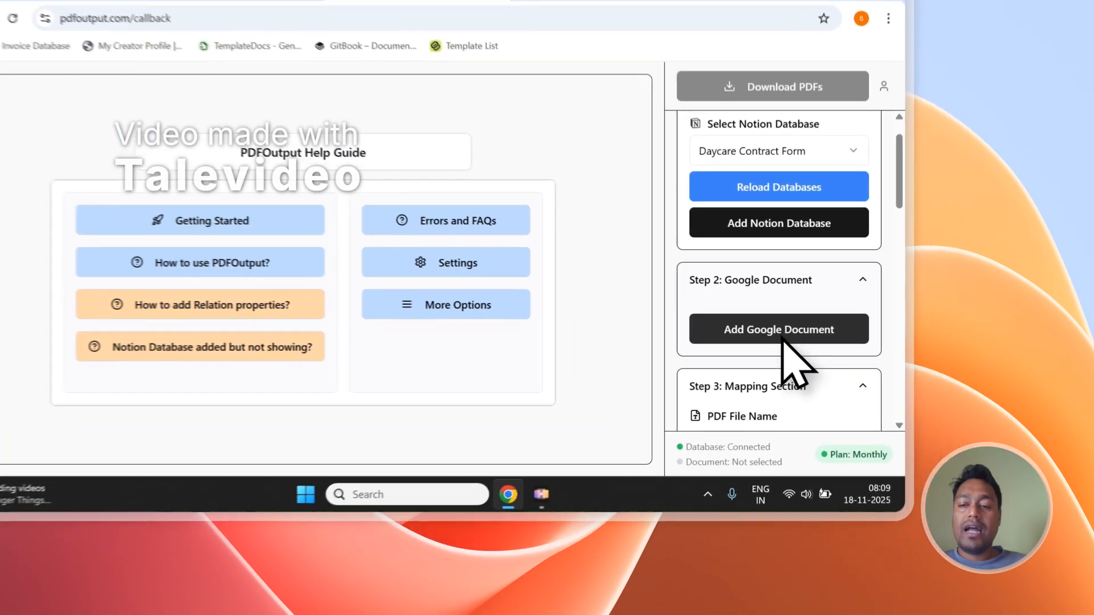
left_click(861, 392)
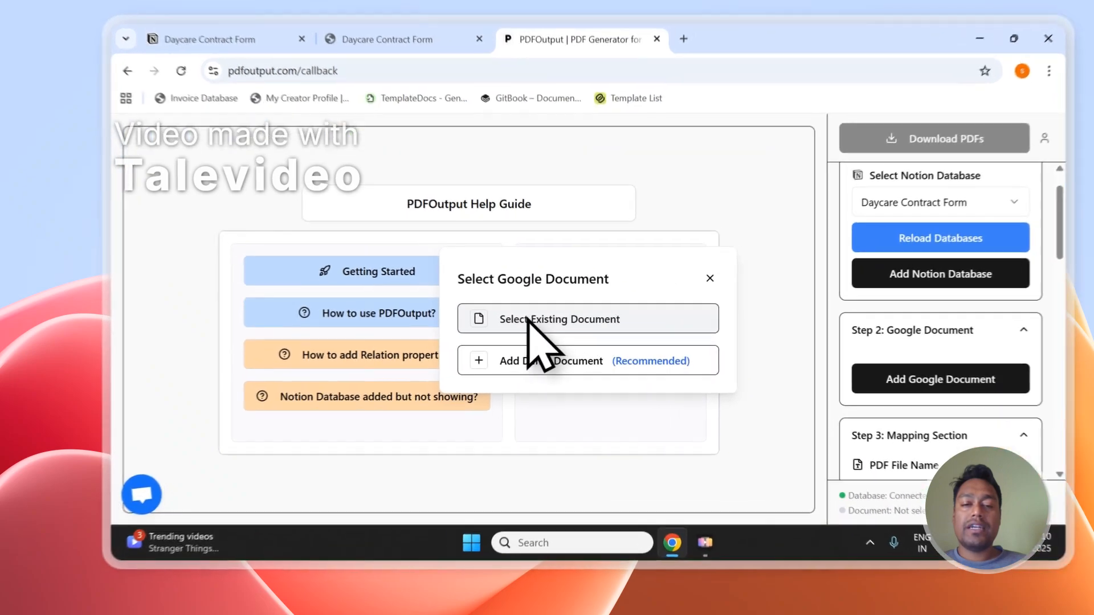
left_click(516, 332)
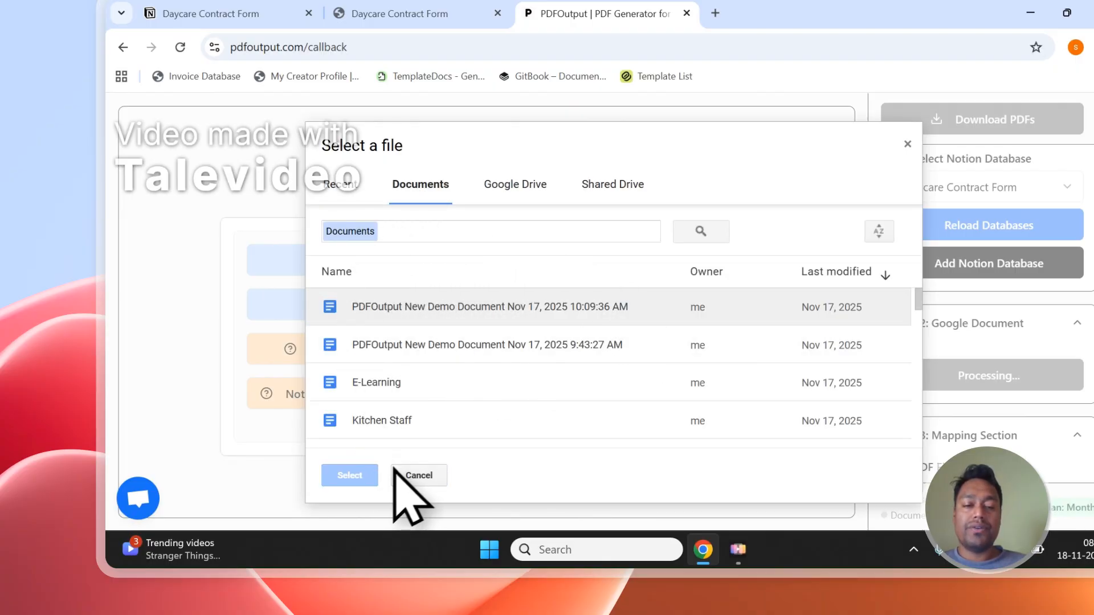
left_click(396, 472)
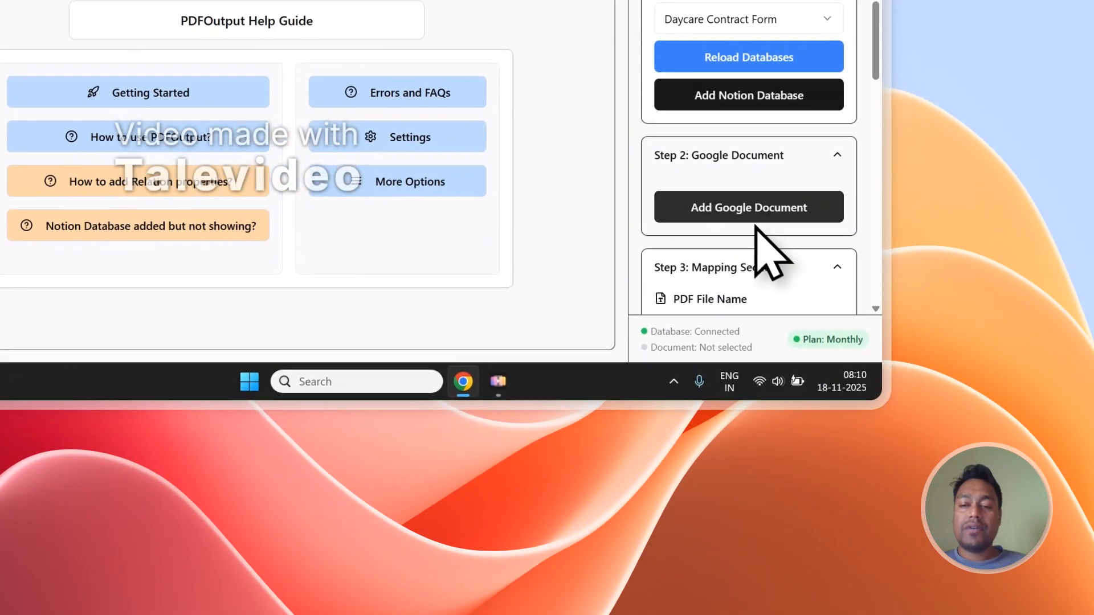
- Add the recommended demo document as the Google document and delete its introductory text above the Placeholders heading
left_click(988, 376)
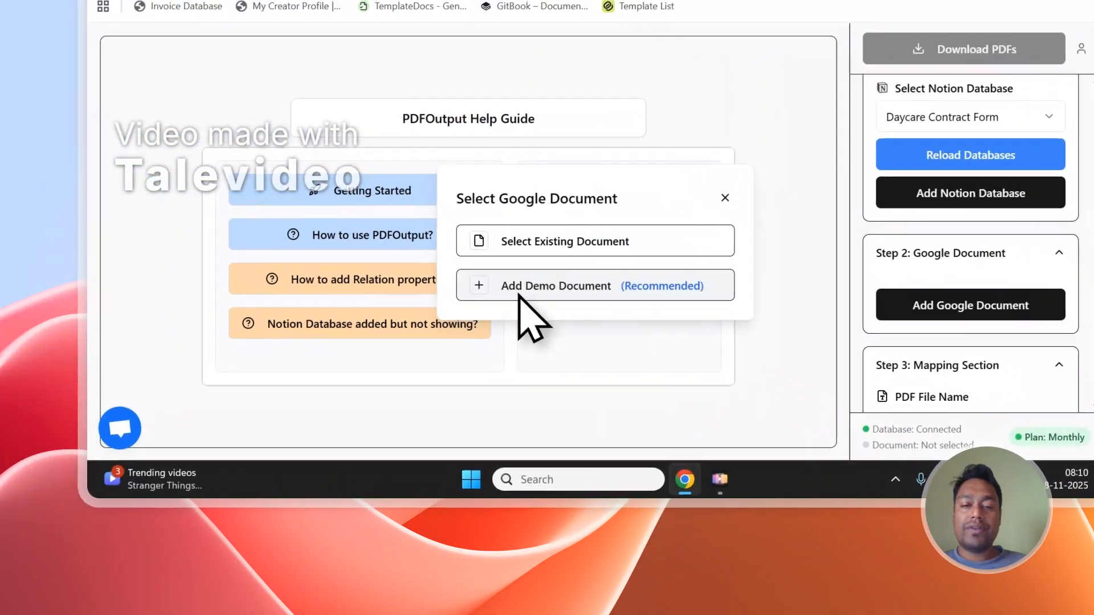
left_click(288, 182)
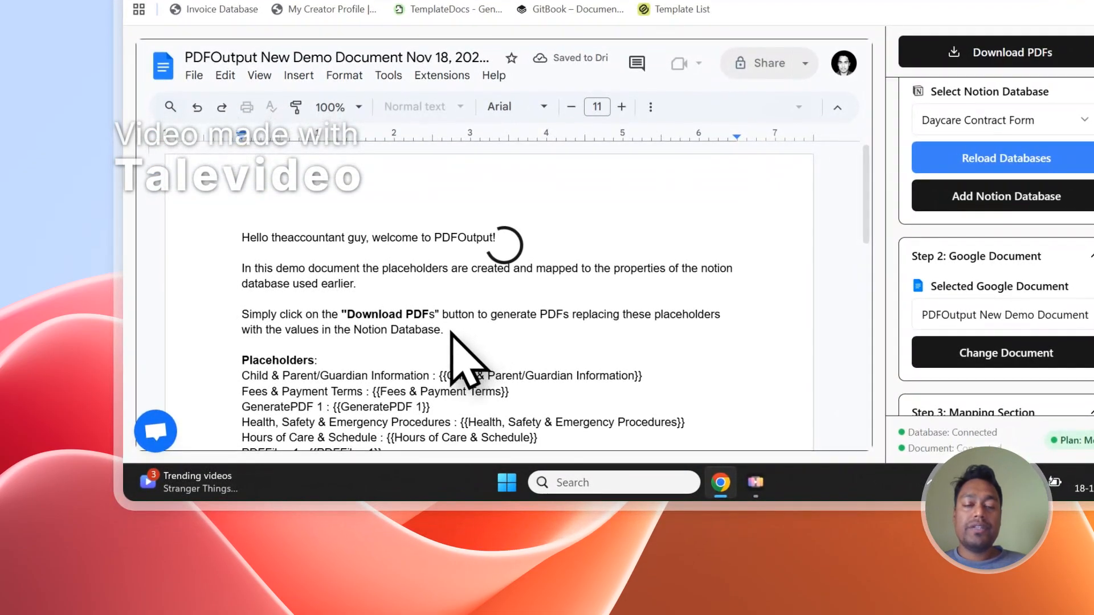
left_click_drag(489, 332, 298, 246)
key("BackSpace")
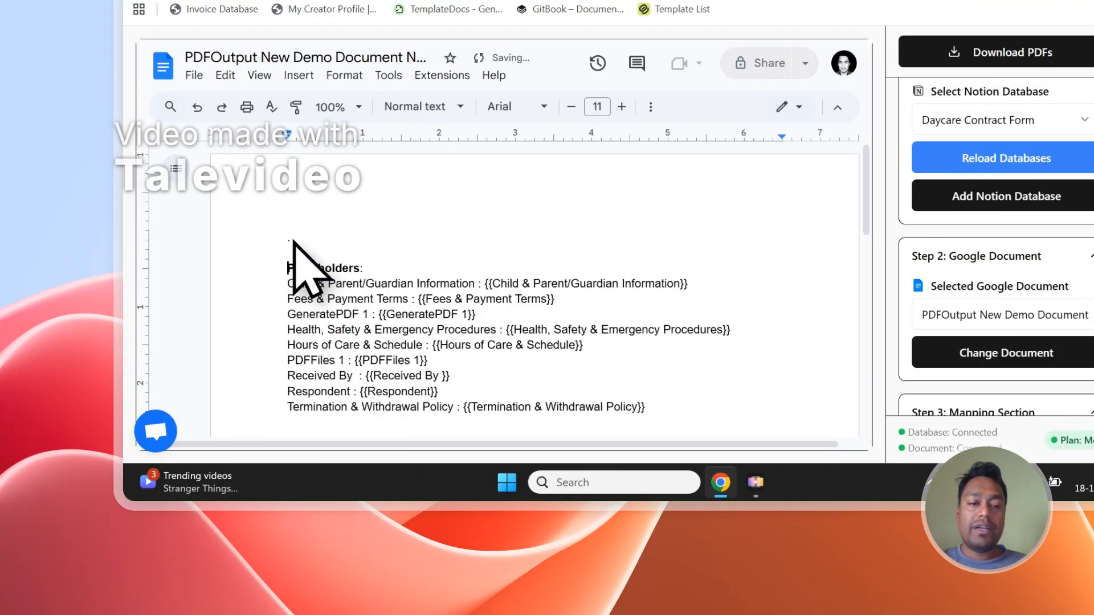
key("Delete")
key("Delete")
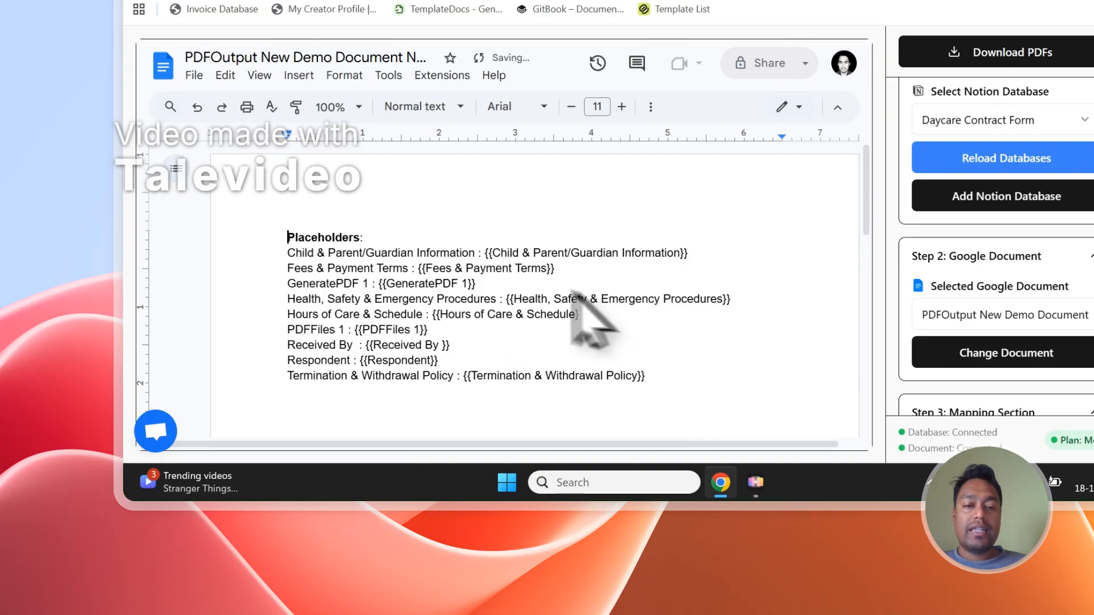
- Compare the placeholders in the demo document with the response columns of Daycare Contract Form in Notion
left_click_drag(490, 259, 684, 260)
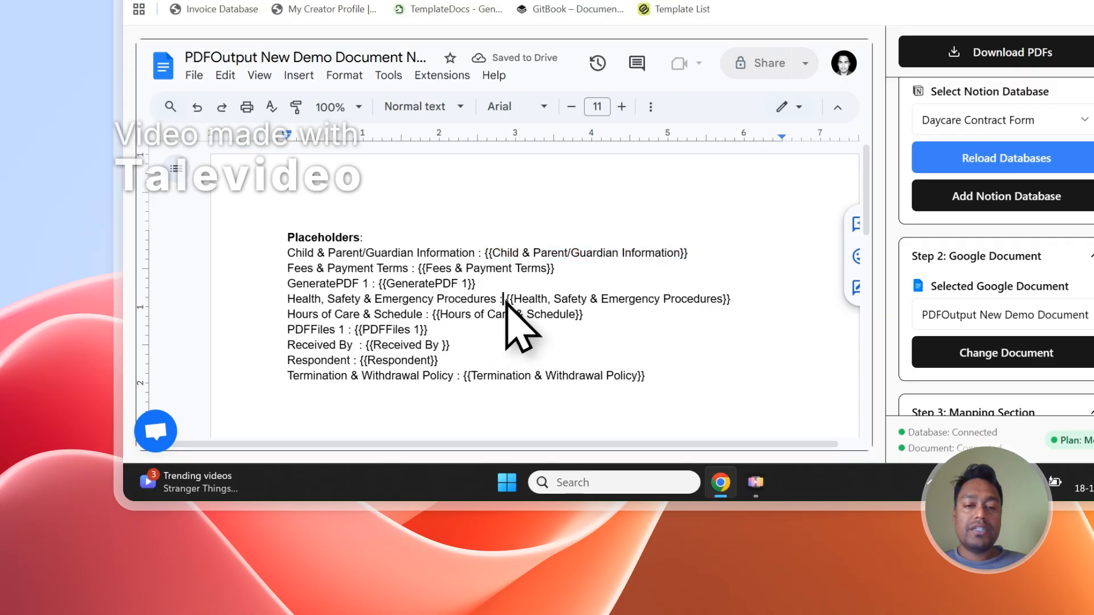
left_click_drag(504, 299, 687, 301)
left_click_drag(355, 327, 434, 328)
left_click(478, 74)
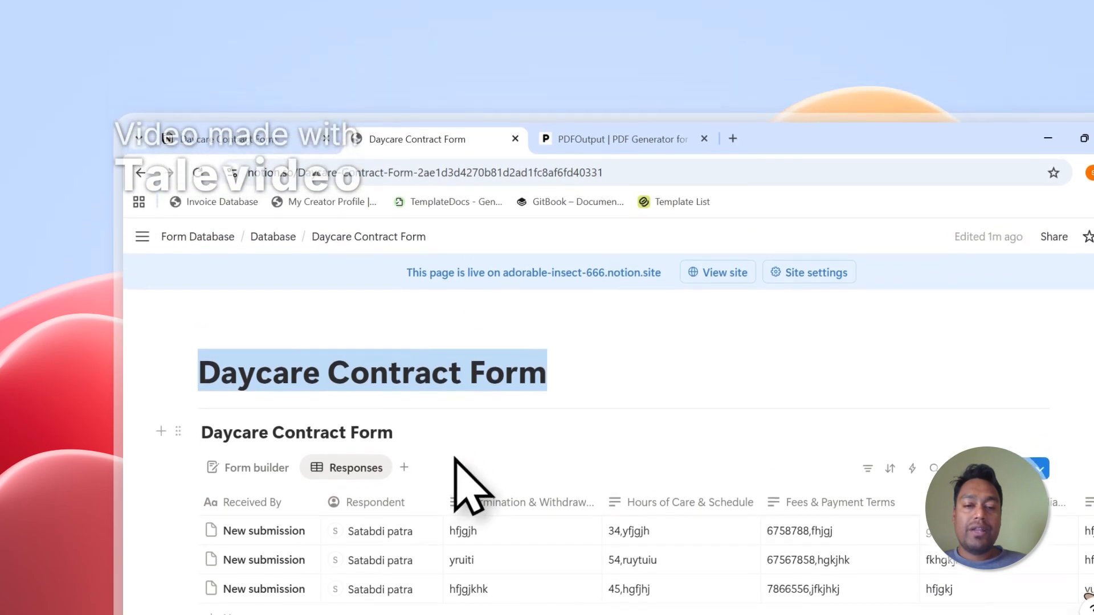
scroll(464, 489, "down", 2)
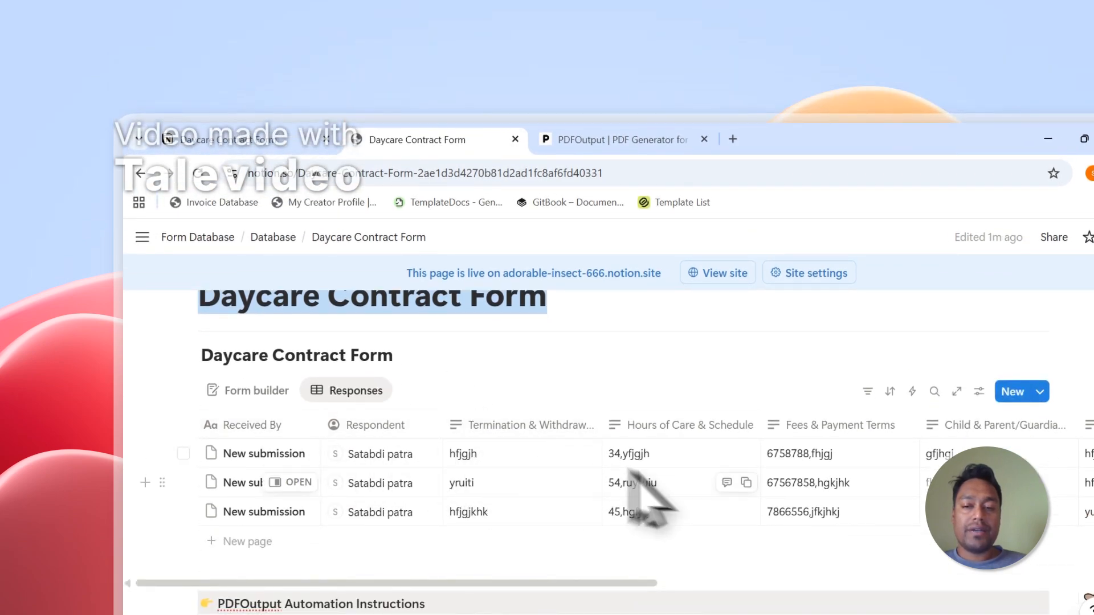
left_click(596, 147)
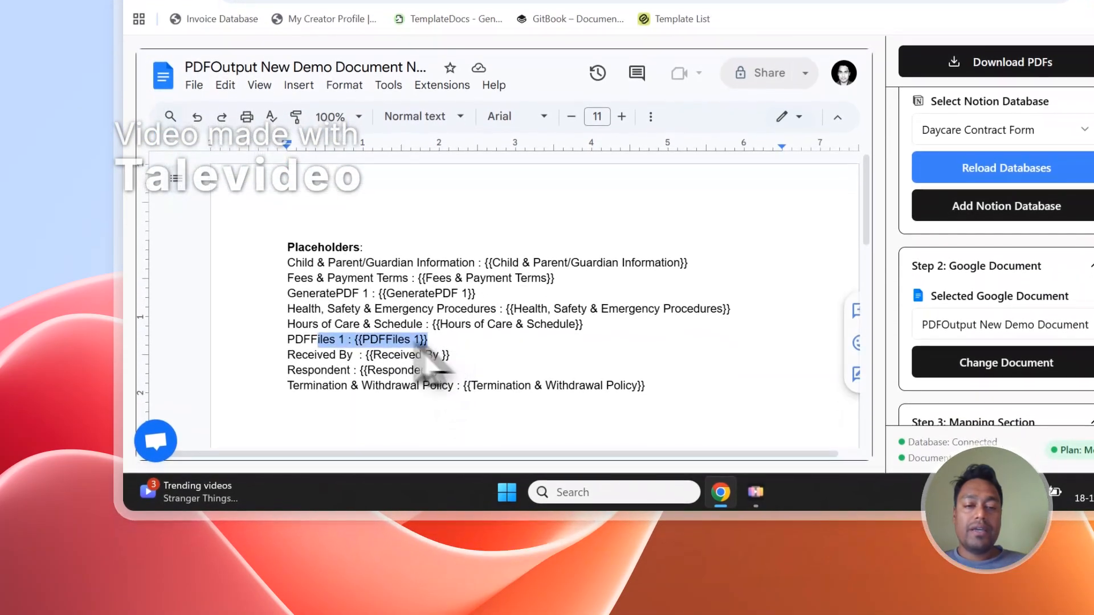
- Delete the PDFFiles 1 and GeneratePDF 1 placeholder lines from the demo document
left_click_drag(420, 350, 259, 335)
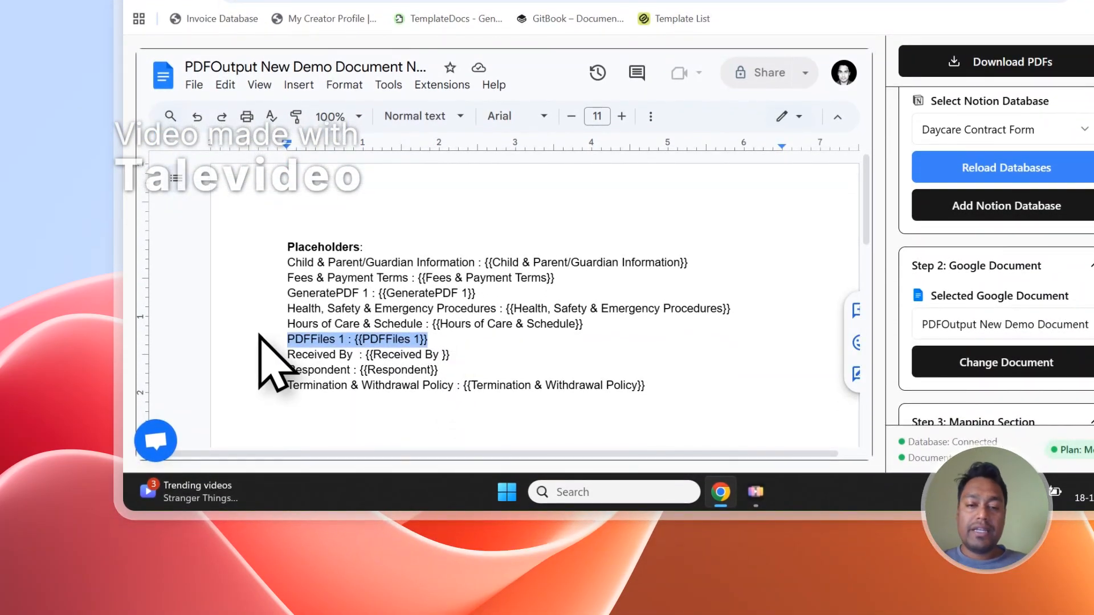
key("BackSpace")
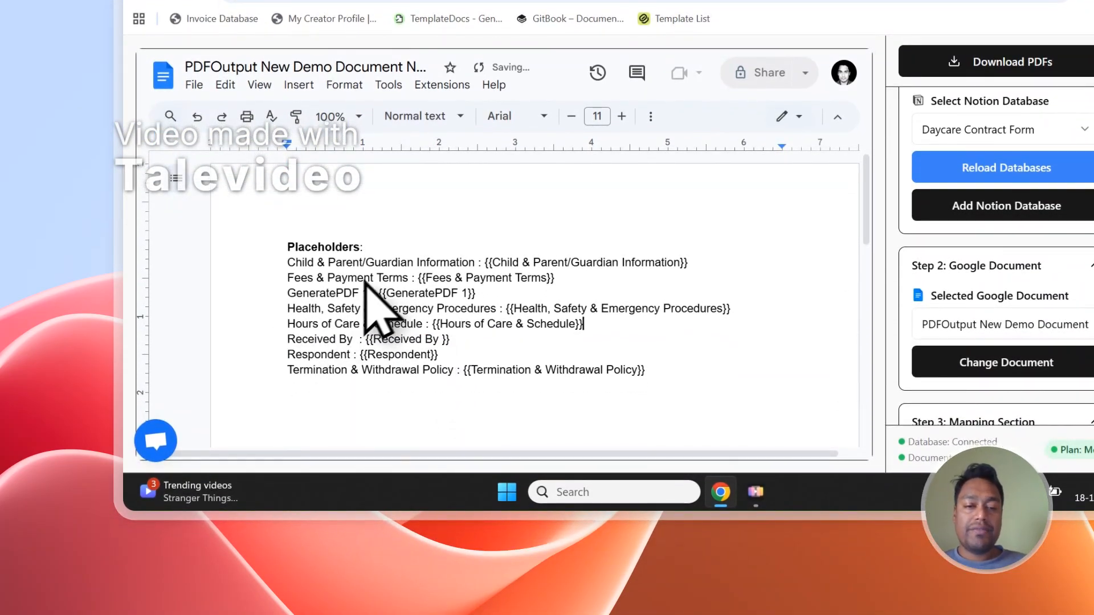
left_click_drag(477, 294, 291, 300)
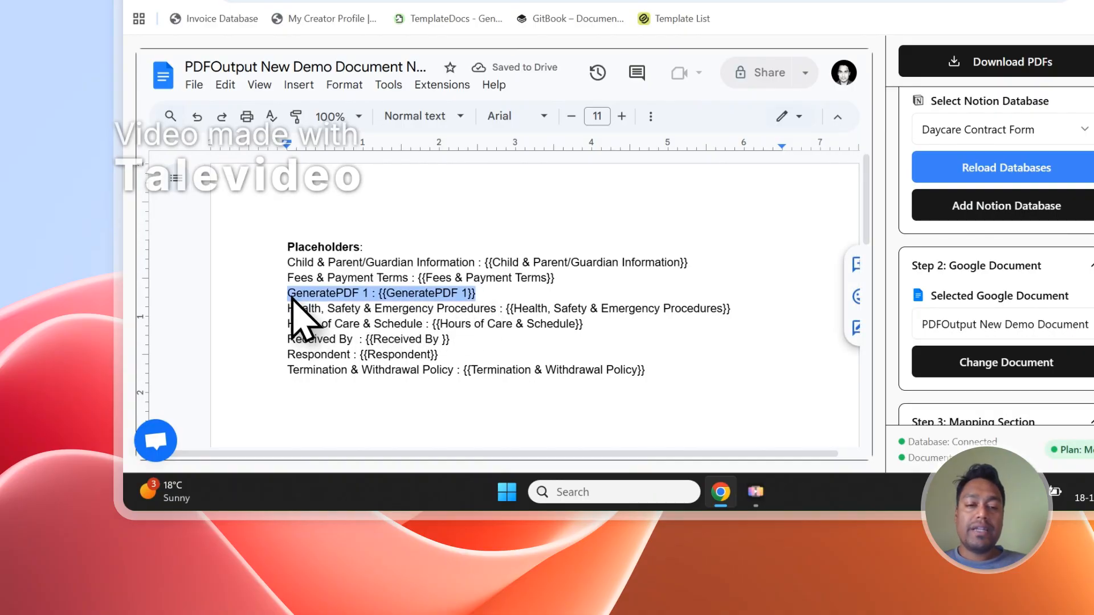
key("BackSpace")
key("BackSpace")
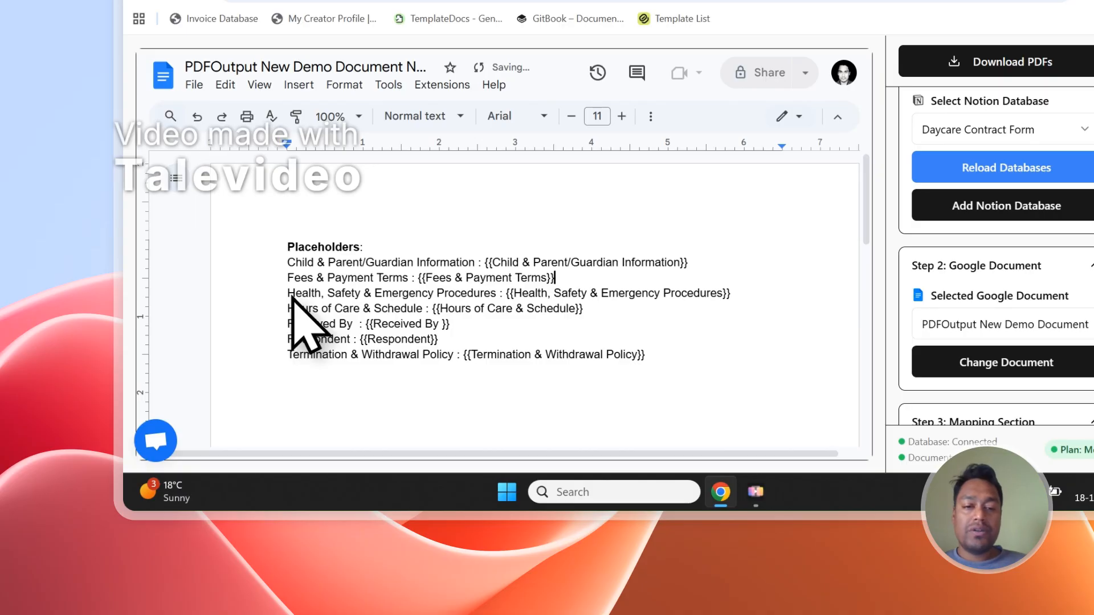
- Check the remaining document placeholders, including {{Child & Parent/Guardian Information}}, against the matching response columns in Notion
scroll(447, 296, "down", 1)
scroll(461, 288, "up", 1)
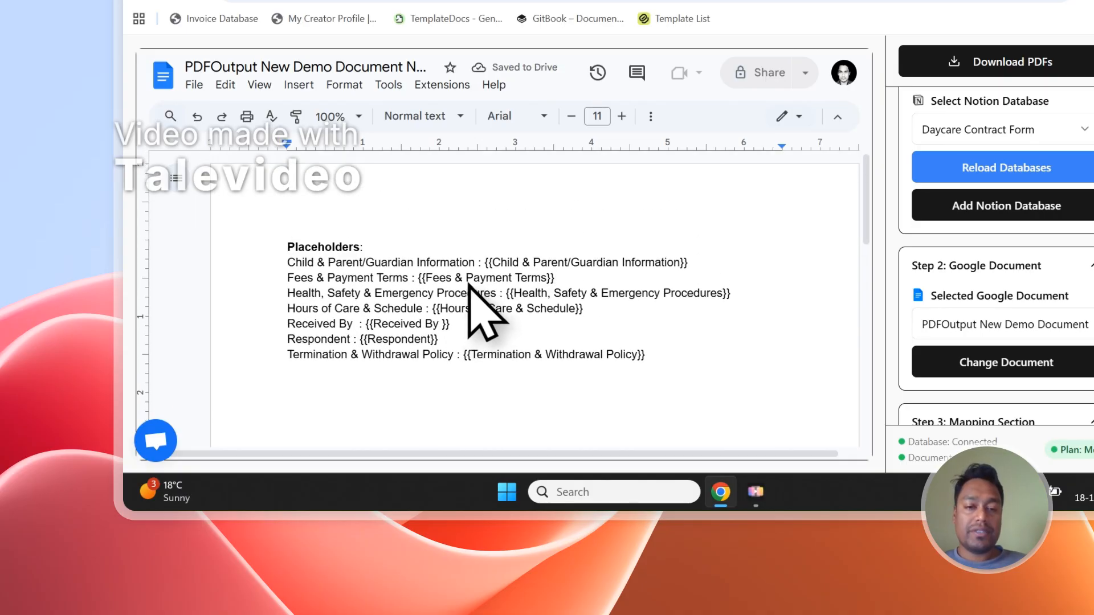
left_click_drag(485, 263, 580, 263)
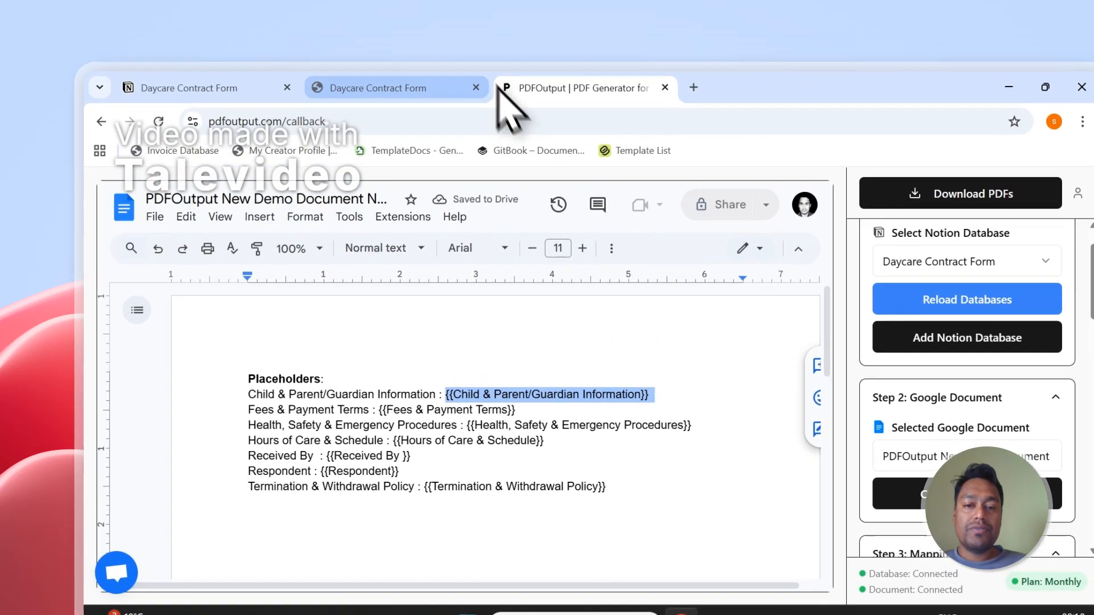
left_click(487, 91)
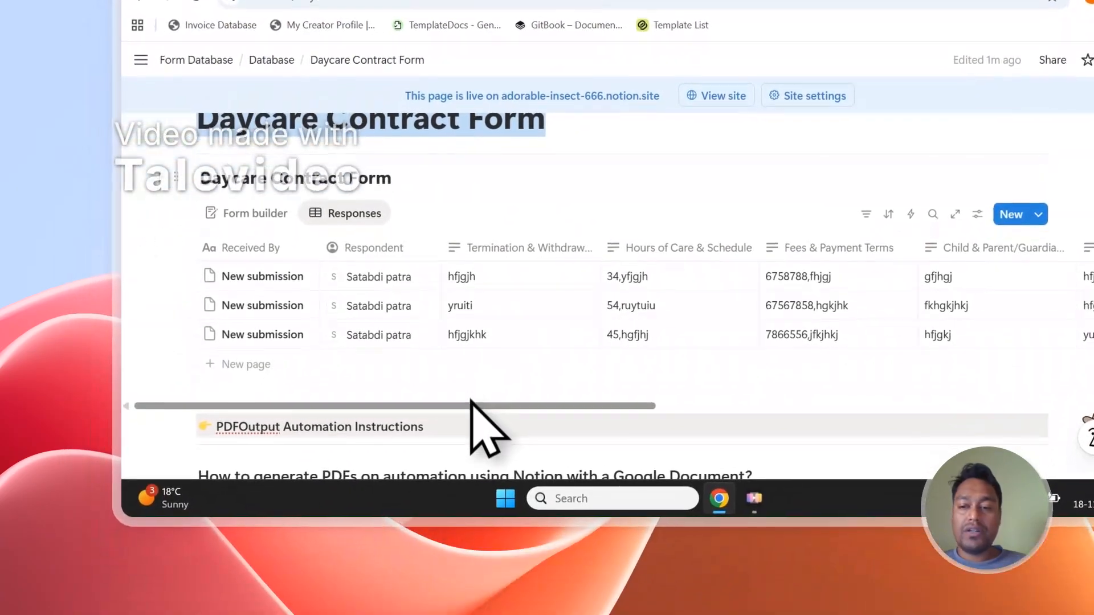
left_click_drag(417, 583, 552, 583)
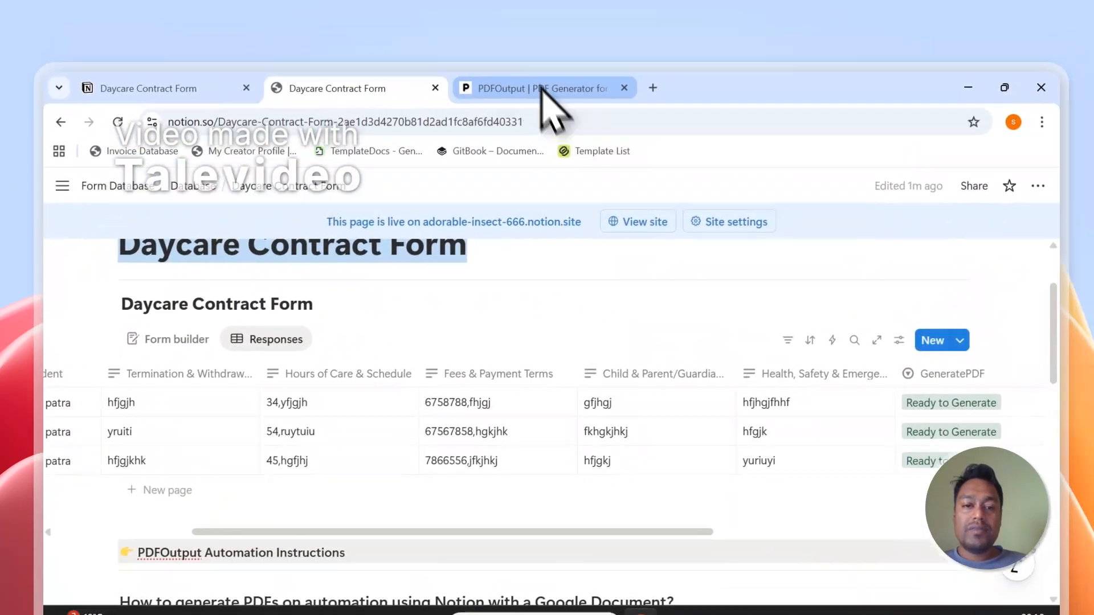
- Return to PDFOutput and copy the Received By placeholder into the document below the Termination & Withdrawal Policy line
left_click(541, 92)
scroll(940, 342, "down", 10)
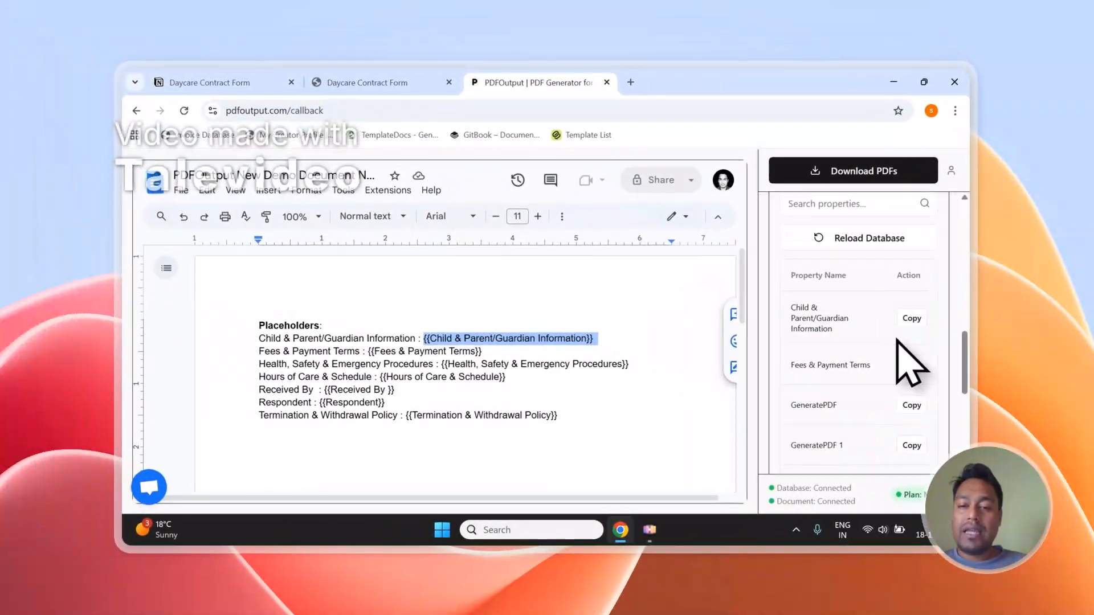
scroll(818, 391, "down", 5)
scroll(813, 400, "down", 2)
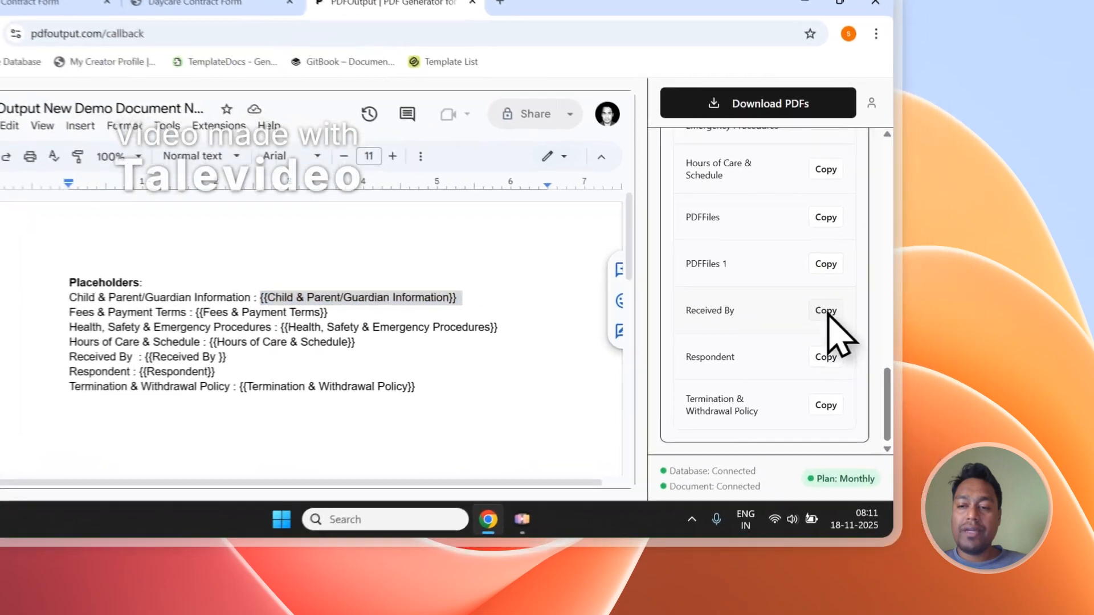
left_click(912, 349)
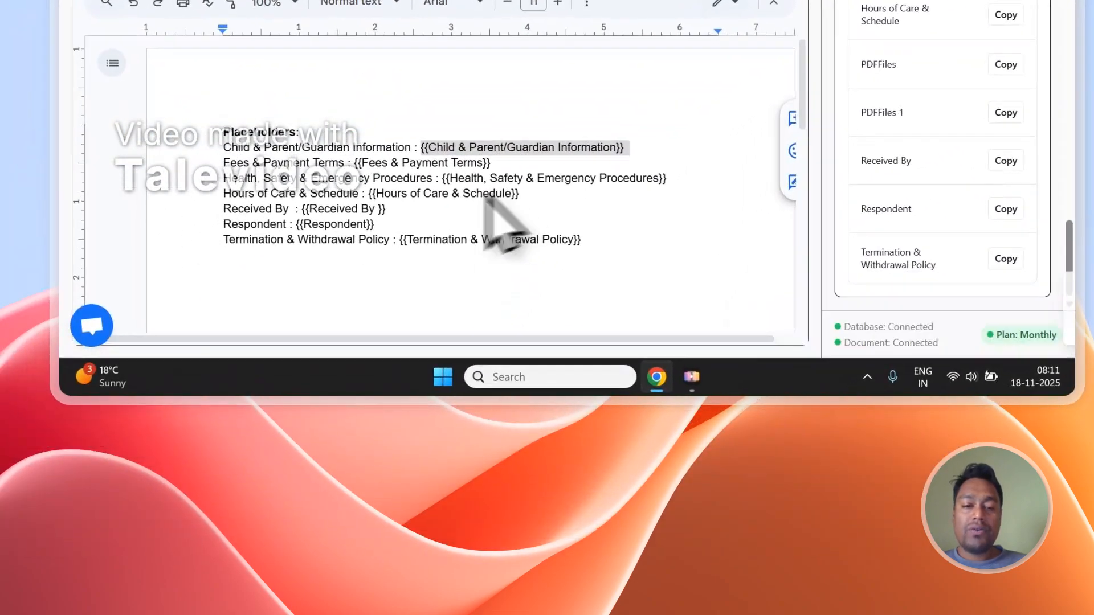
scroll(251, 332, "down", 2)
left_click(172, 256)
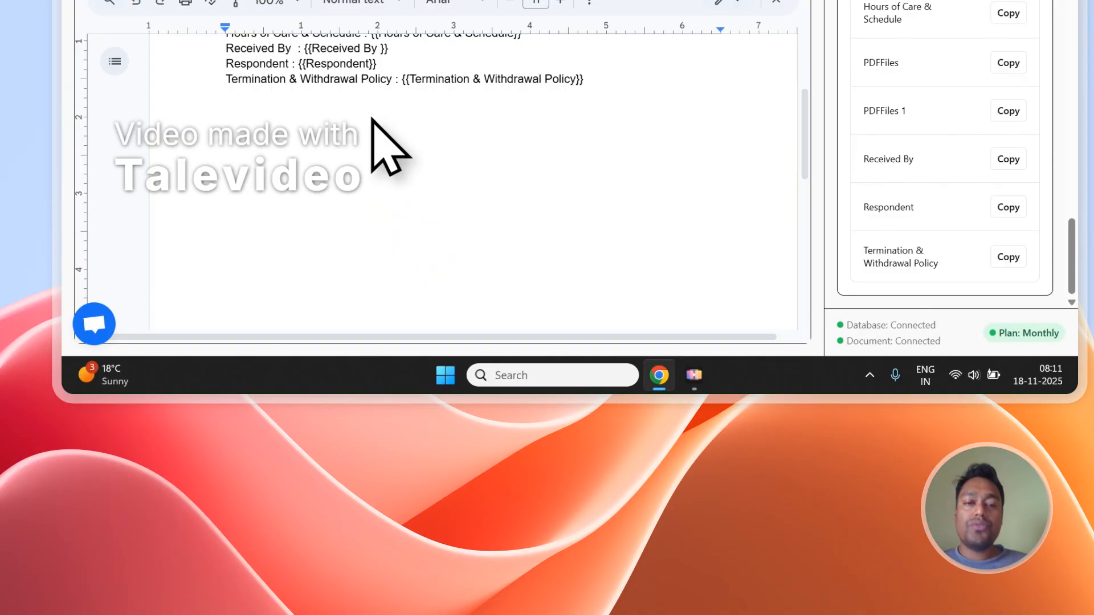
key("ctrl+v")
- Copy the Hours of Care & Schedule placeholder into the document below the added {{Received By }} tag
scroll(948, 149, "up", 10)
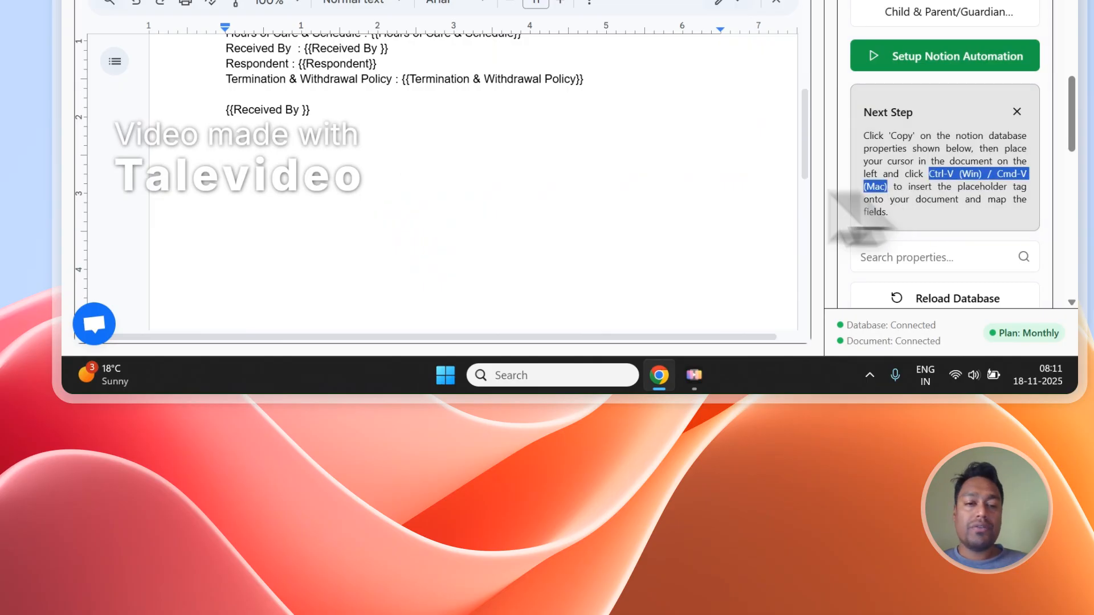
left_click(341, 164)
scroll(994, 202, "down", 7)
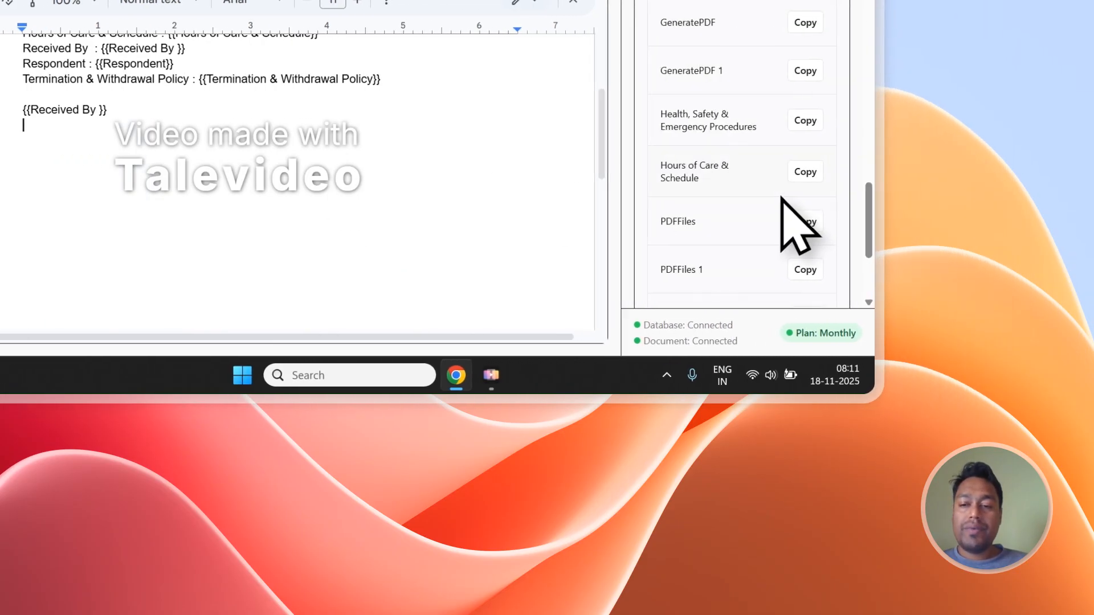
left_click(804, 172)
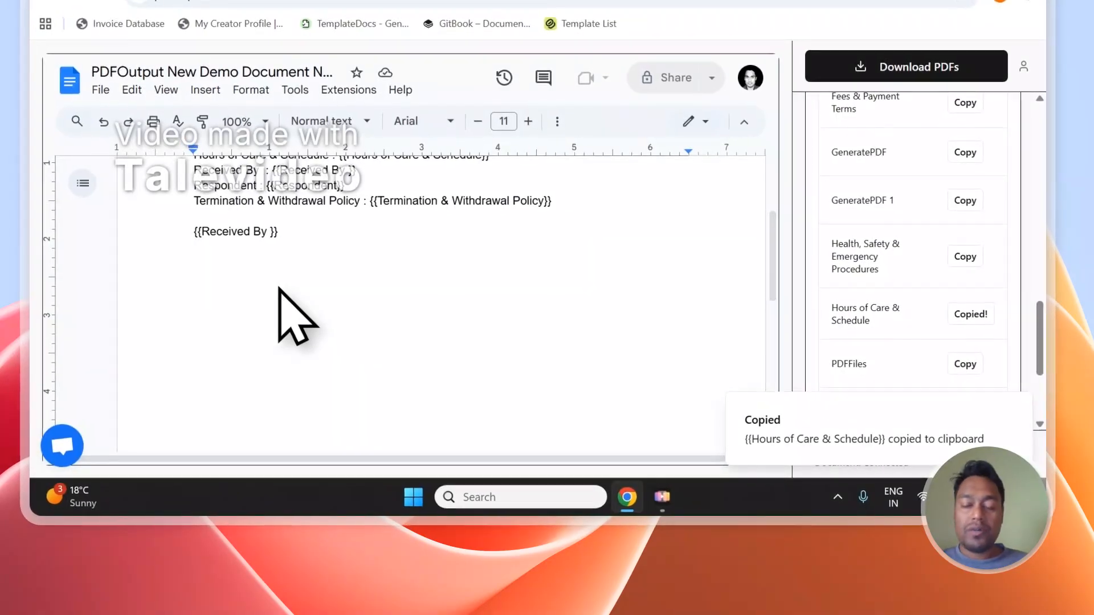
key("ctrl+v")
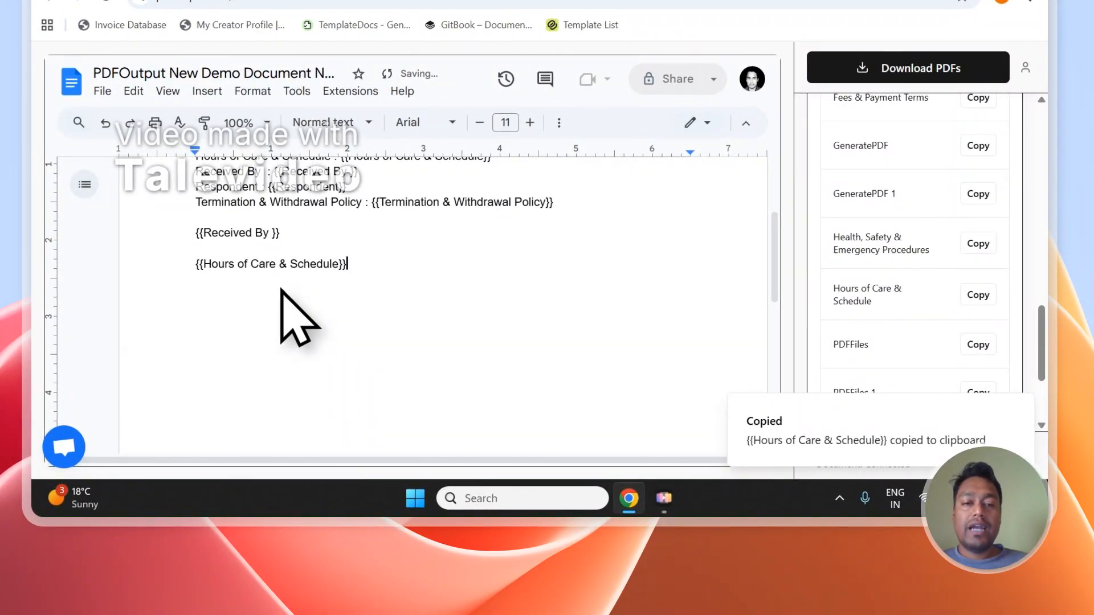
- Delete the added {{Received By }} and {{Hours of Care & Schedule}} tags below the Termination & Withdrawal Policy line
left_click_drag(389, 263, 198, 227)
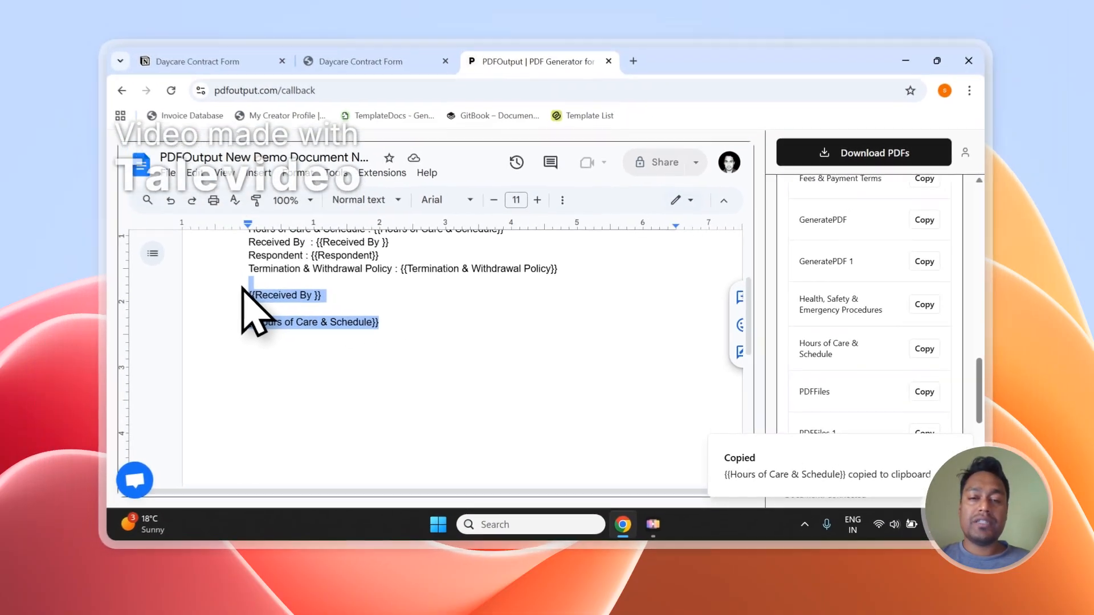
key("BackSpace")
key("BackSpace")
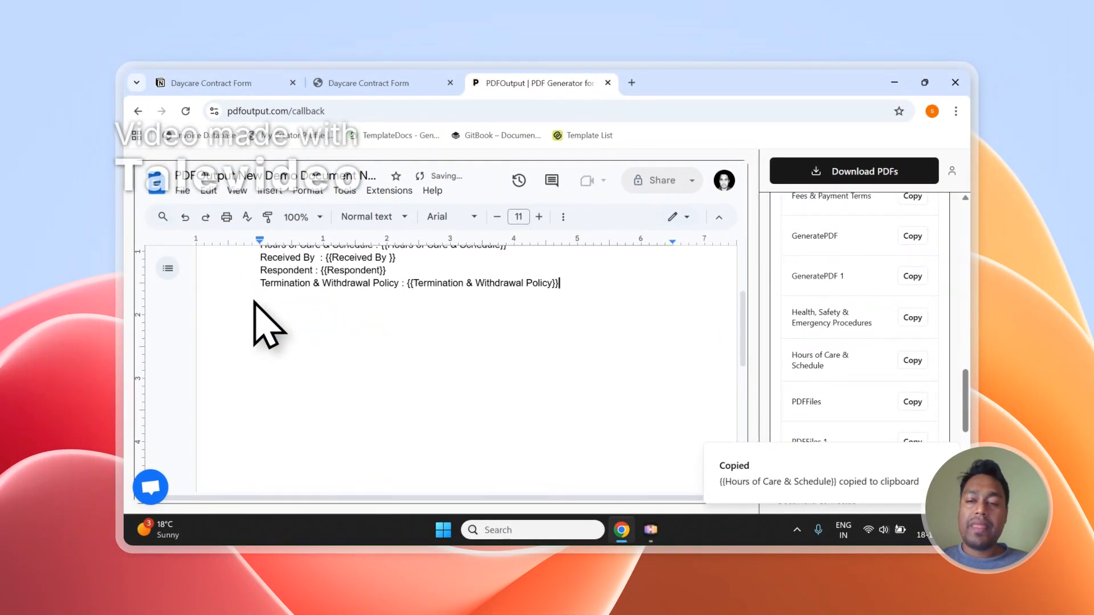
- Examine the PDF File Name choices in the mapping section and compare them with the response columns in Notion
scroll(863, 319, "up", 5)
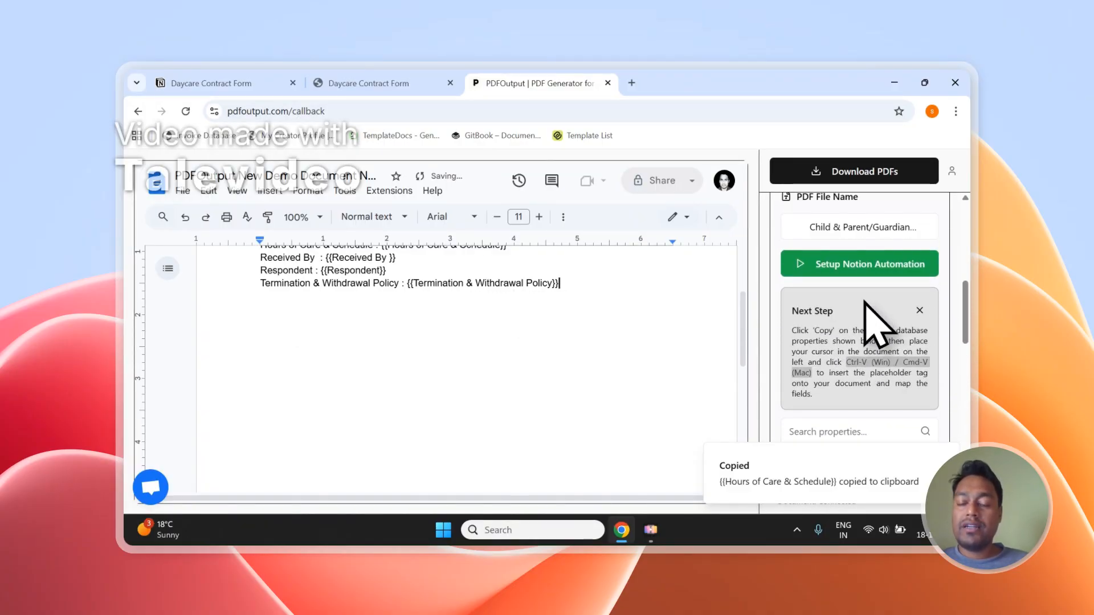
scroll(531, 335, "up", 2)
scroll(824, 308, "up", 1)
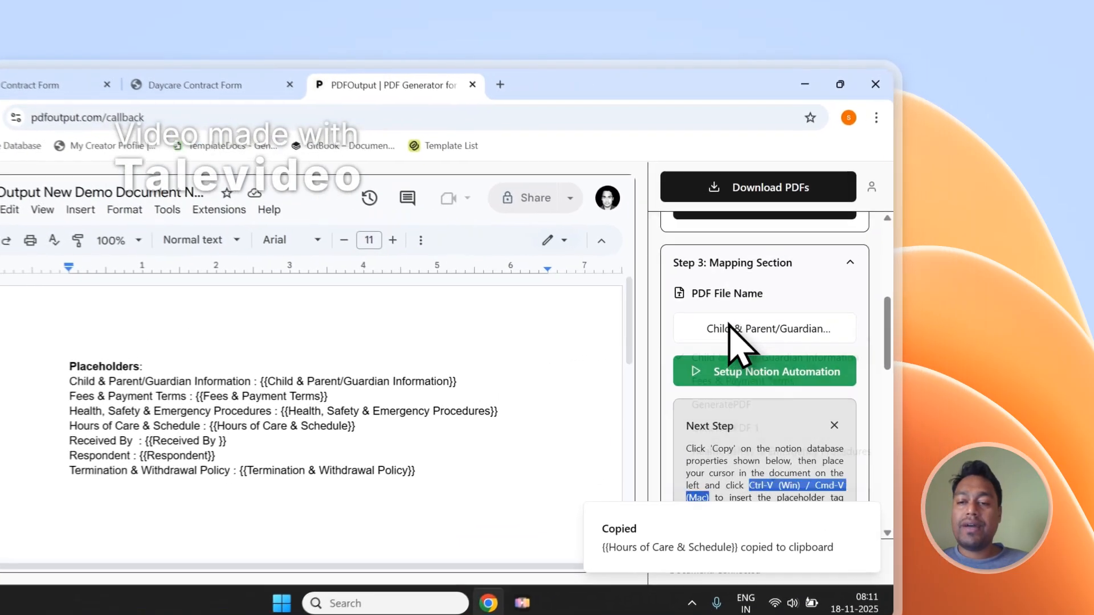
left_click(834, 293)
scroll(711, 424, "down", 3)
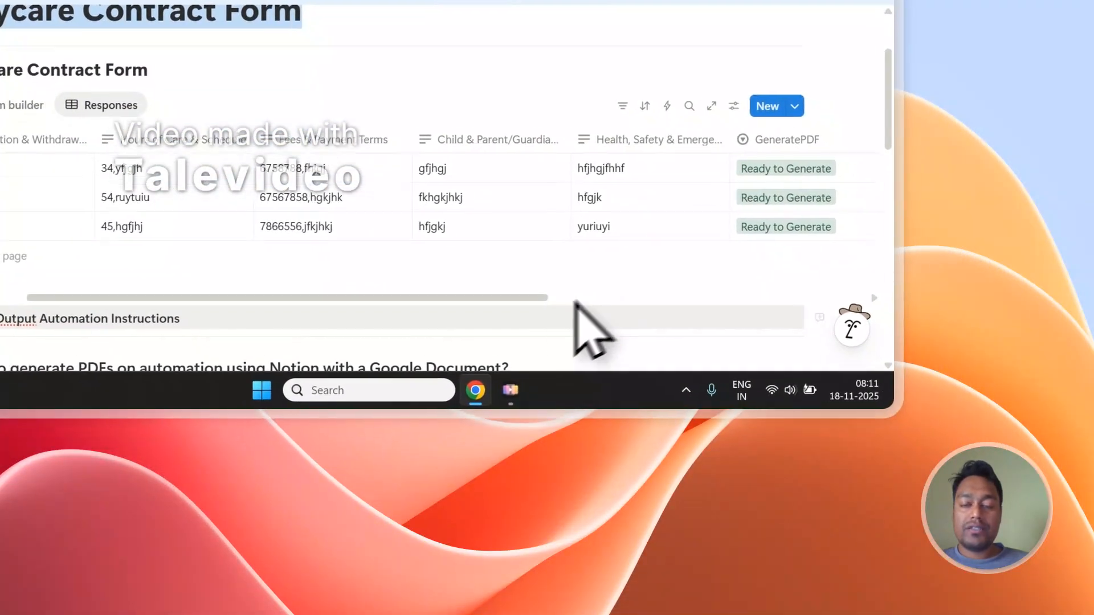
left_click_drag(770, 560, 469, 565)
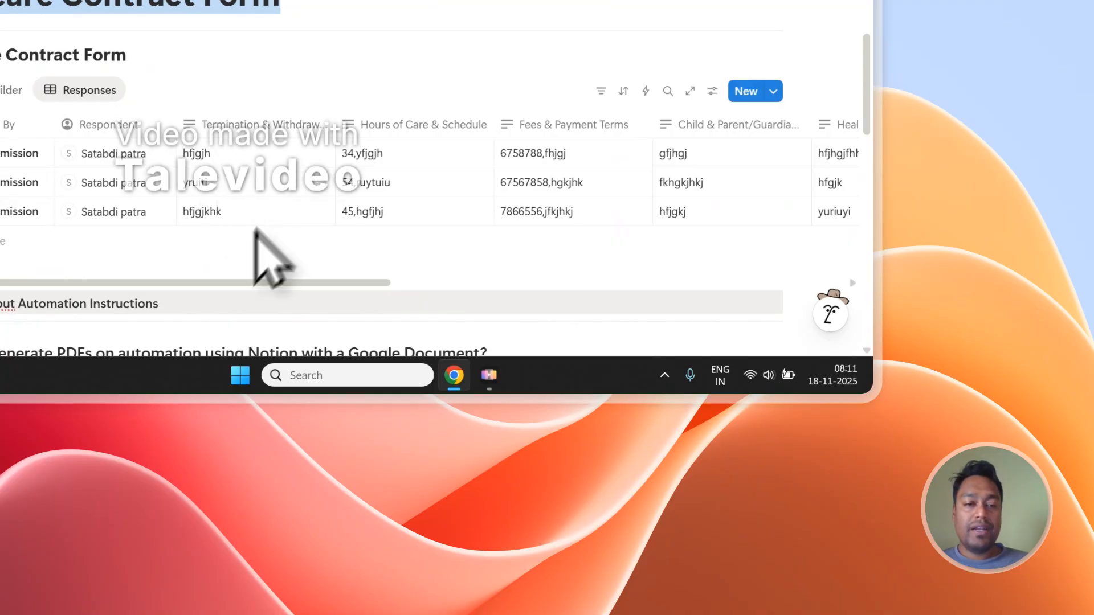
left_click_drag(310, 283, 464, 281)
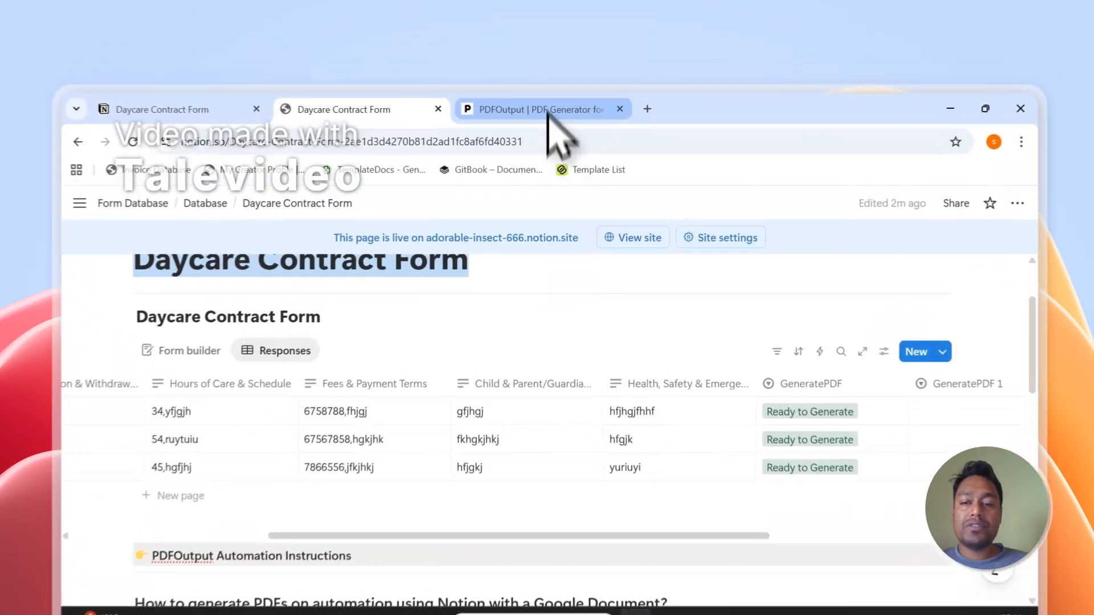
left_click(564, 85)
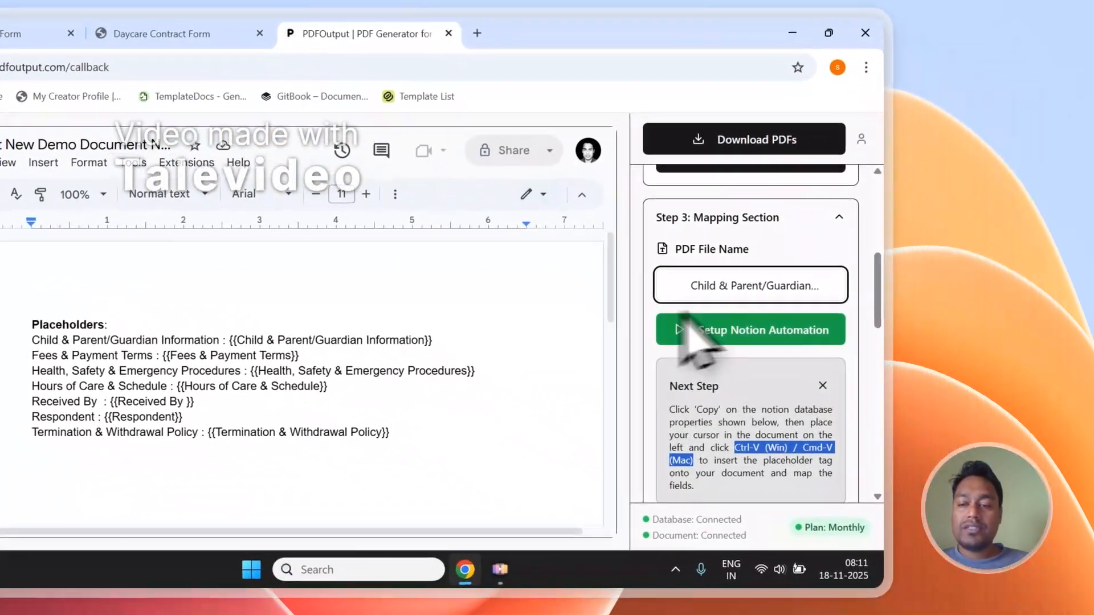
left_click(841, 307)
left_click(719, 315)
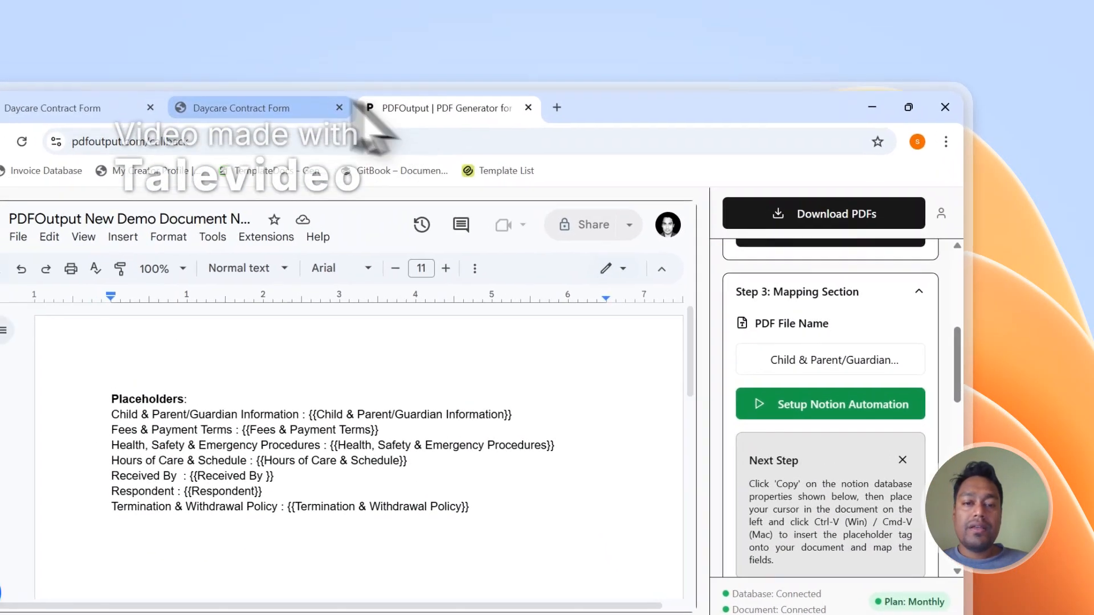
- Delete the duplicate GeneratePDF 1 and PDFFiles 1 properties from the Daycare Contract Form database in Notion
left_click(199, 27)
left_click_drag(593, 467, 805, 460)
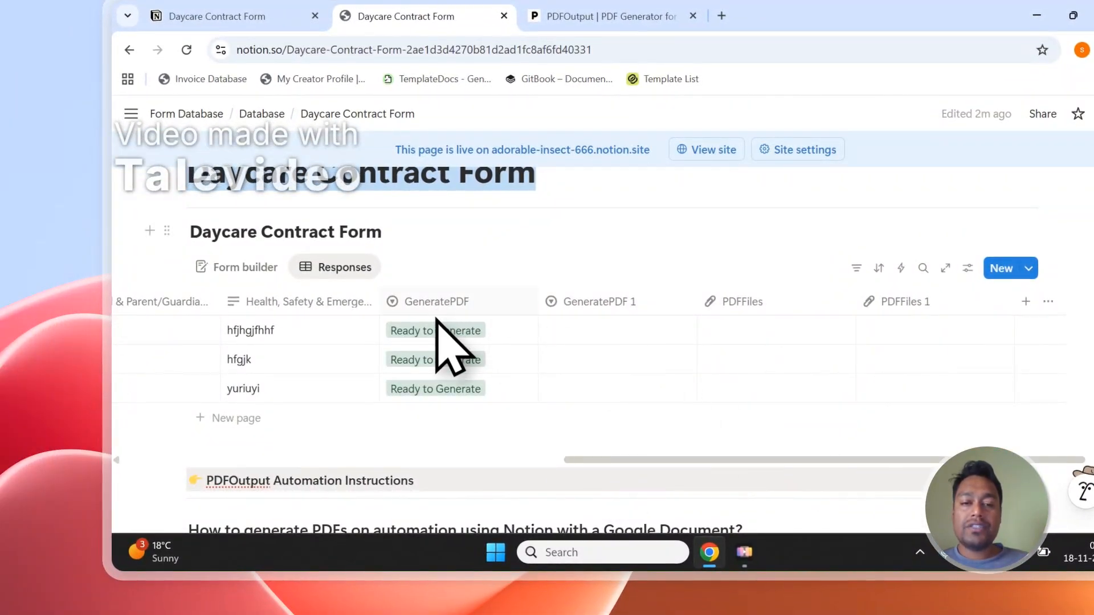
left_click(631, 305)
scroll(631, 362, "down", 2)
left_click(592, 510)
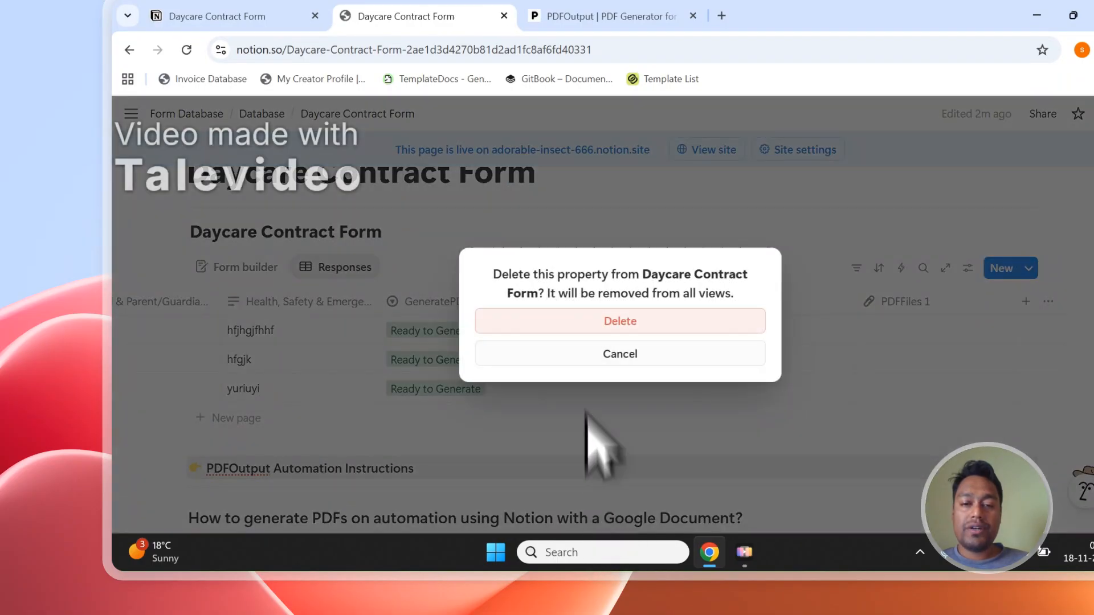
left_click(592, 322)
left_click(881, 302)
left_click(888, 509)
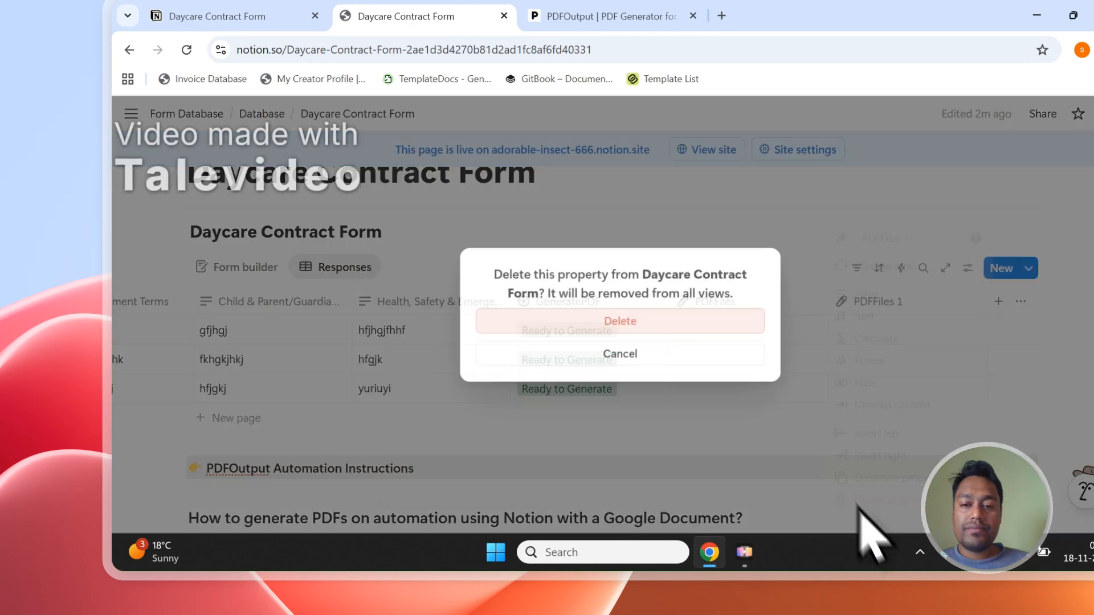
left_click(753, 331)
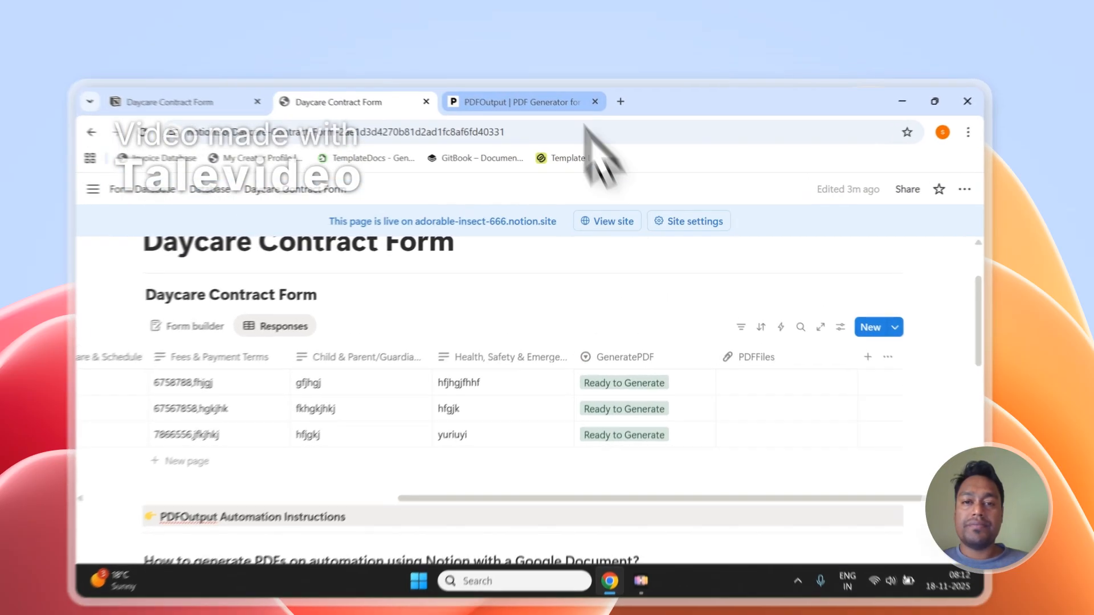
- Switch to PDFOutput and generate the PDFs for the Daycare Contract Form records
left_click(536, 83)
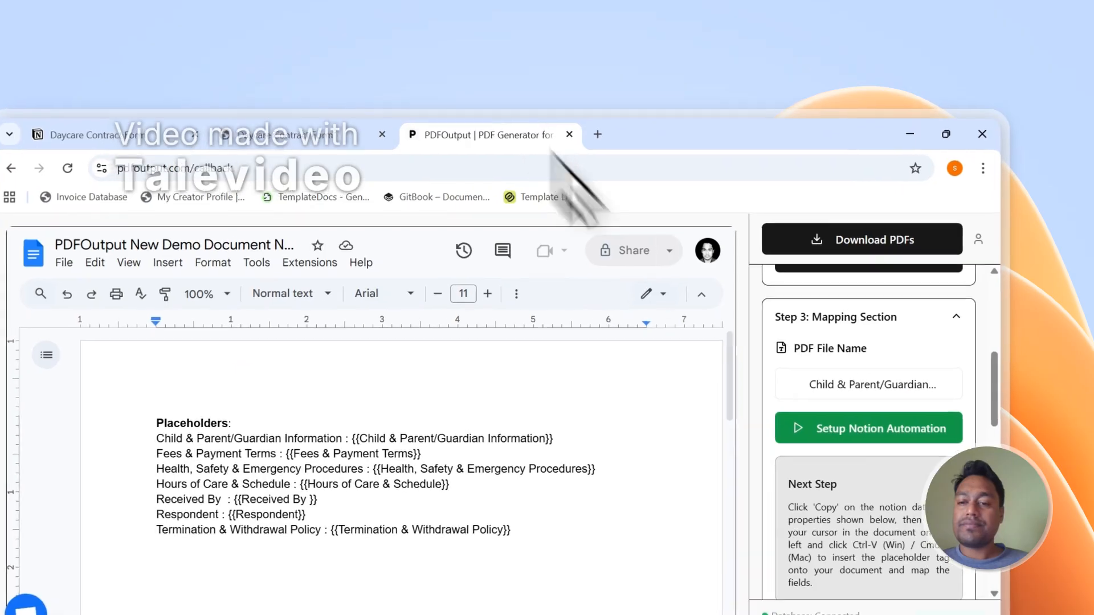
scroll(830, 373, "down", 3)
scroll(708, 444, "up", 10)
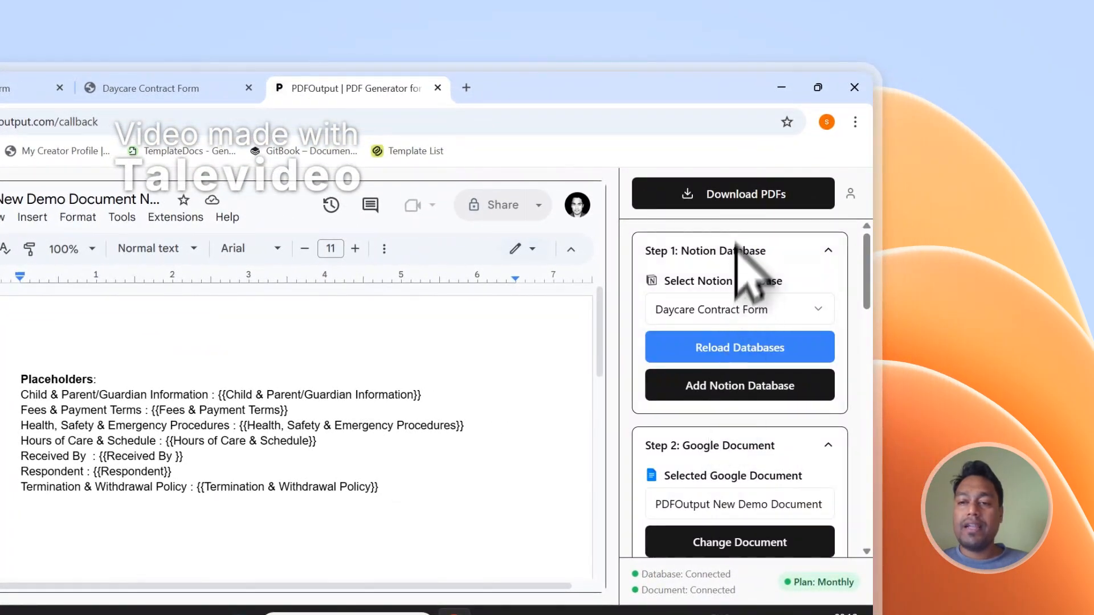
left_click(747, 196)
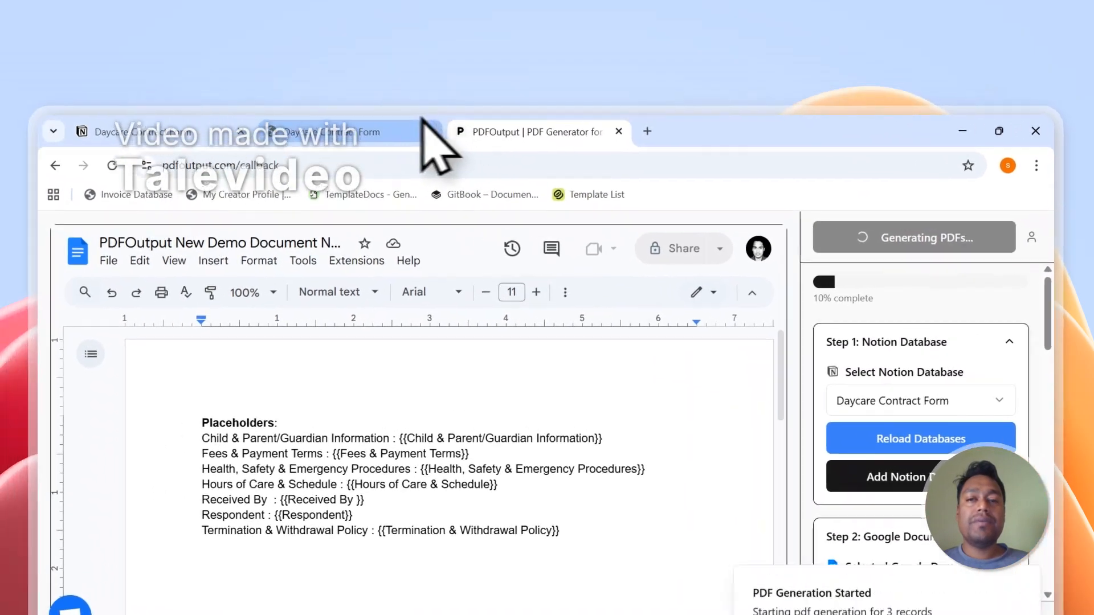
- Open gfjhgj.pdf from the PDFFiles column in Notion and examine the values filled into its placeholders
left_click(422, 126)
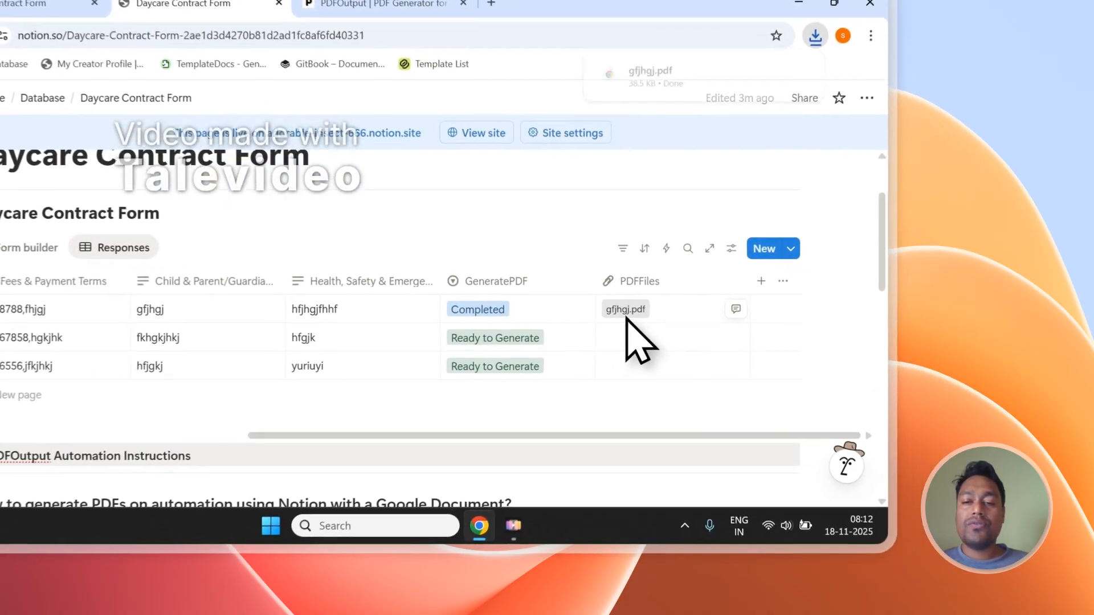
left_click(746, 346)
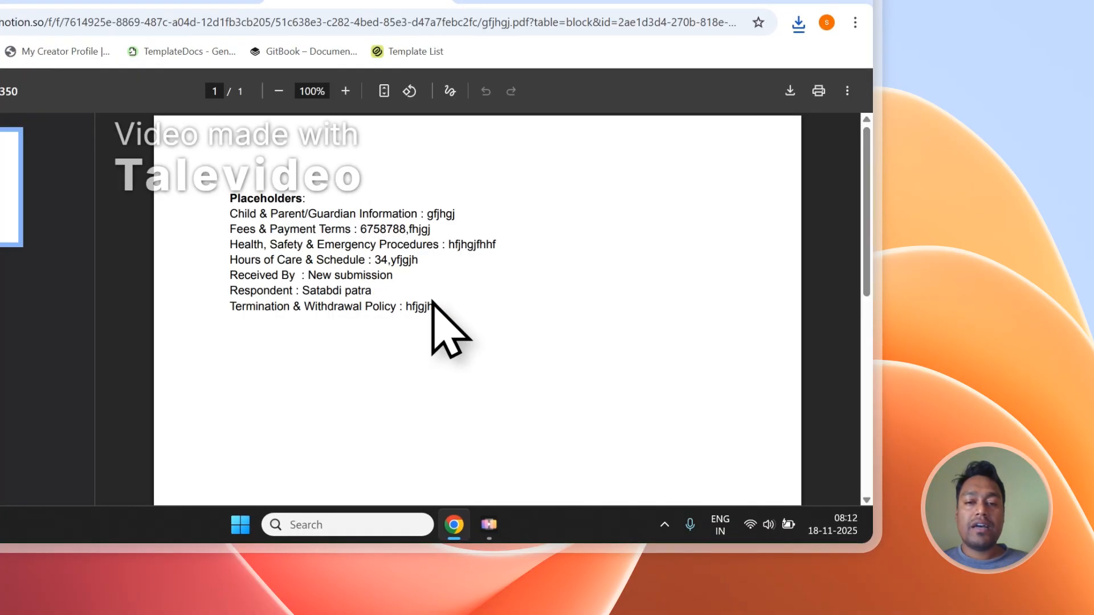
left_click_drag(431, 302, 251, 220)
left_click(316, 267)
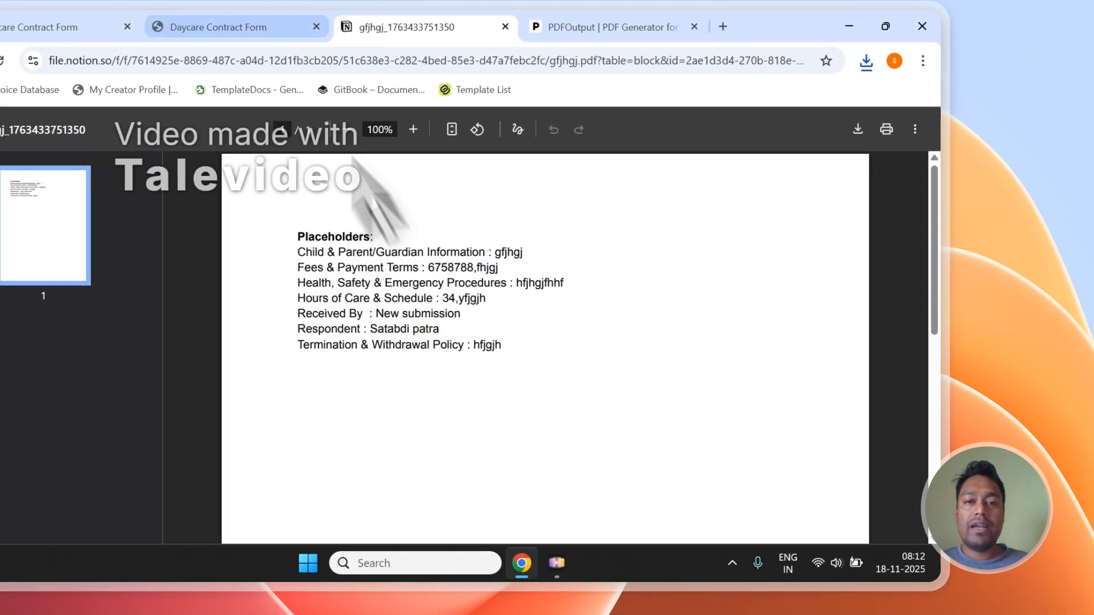
- Open fkhgkjhkj.pdf from the PDFFiles column of the second response and examine the values filled into its placeholders
left_click(417, 117)
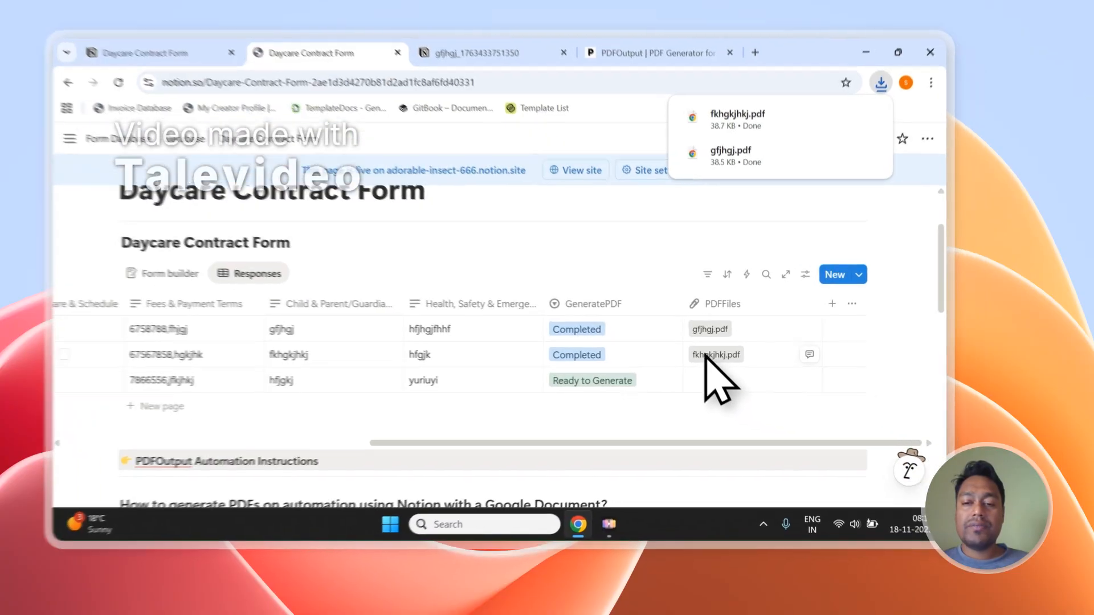
left_click(706, 368)
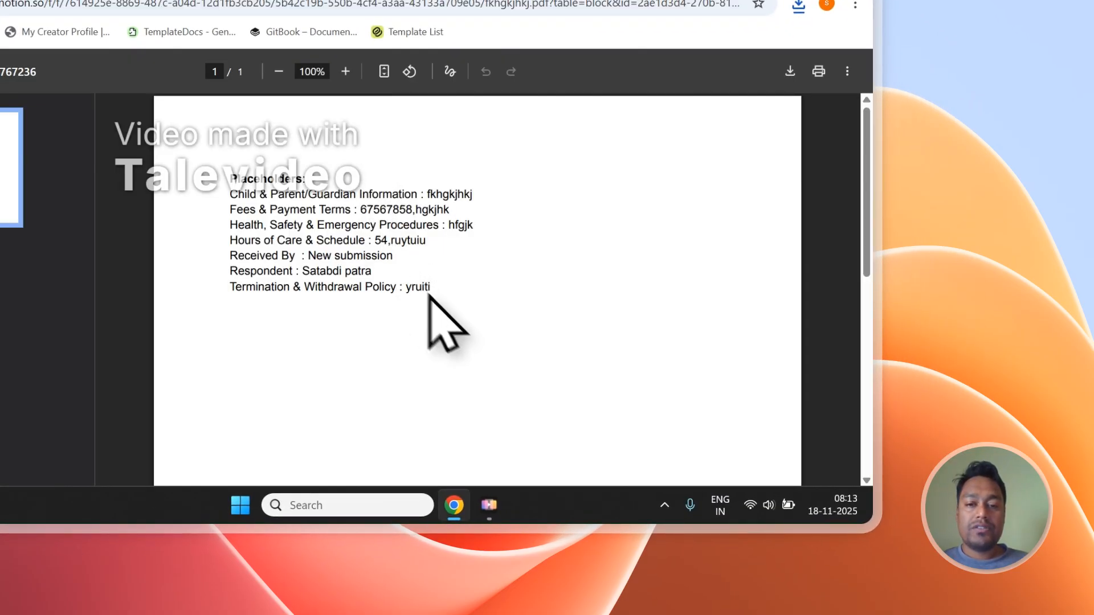
left_click_drag(429, 295, 232, 195)
left_click(547, 114)
left_click(393, 114)
left_click(660, 316)
left_click(614, 175)
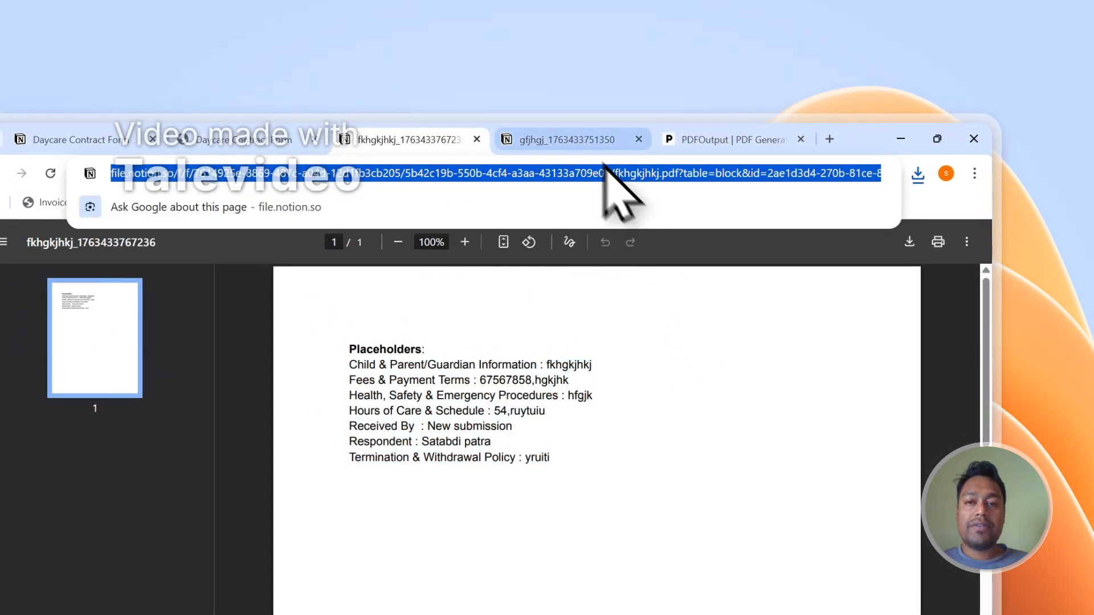
left_click(576, 137)
left_click(407, 140)
left_click(616, 420)
left_click(433, 138)
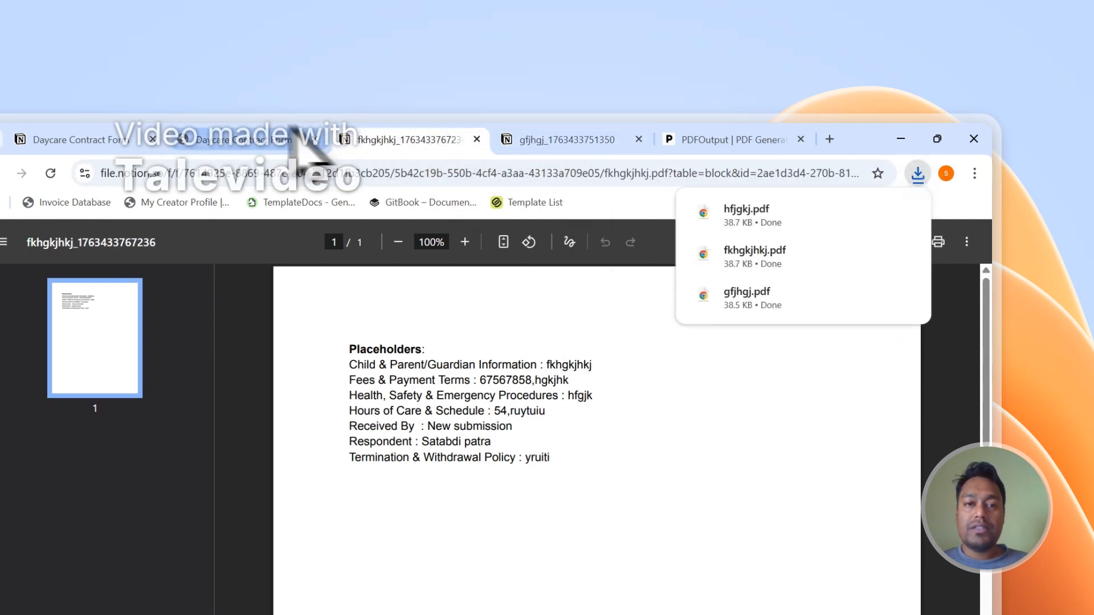
- Open hfjgkj.pdf from the PDFFiles column of the third response in Notion and close the opened PDF tabs
left_click(291, 138)
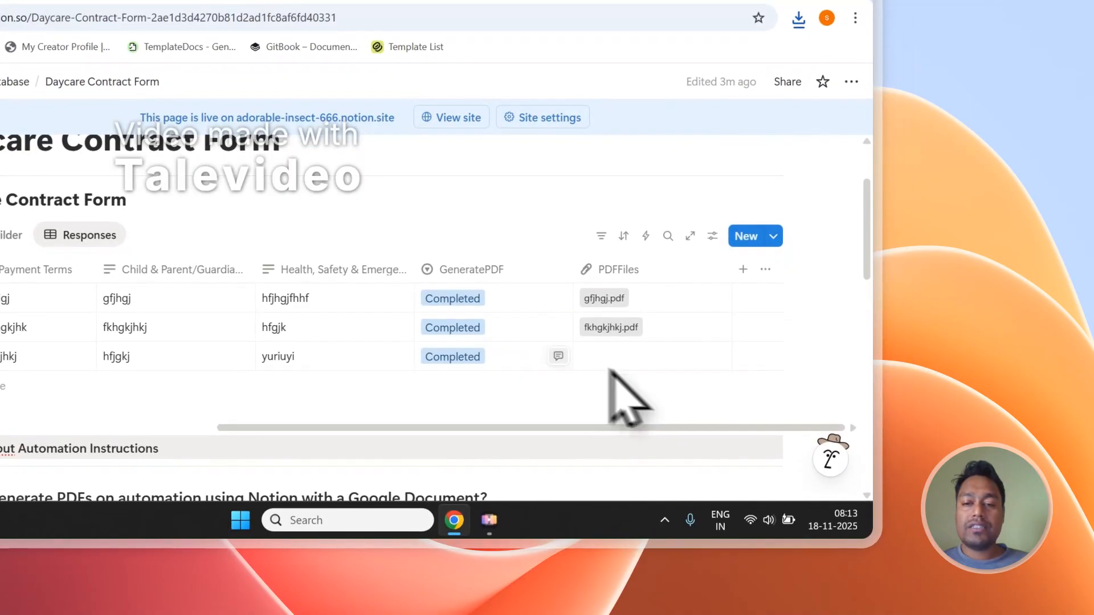
left_click(618, 357)
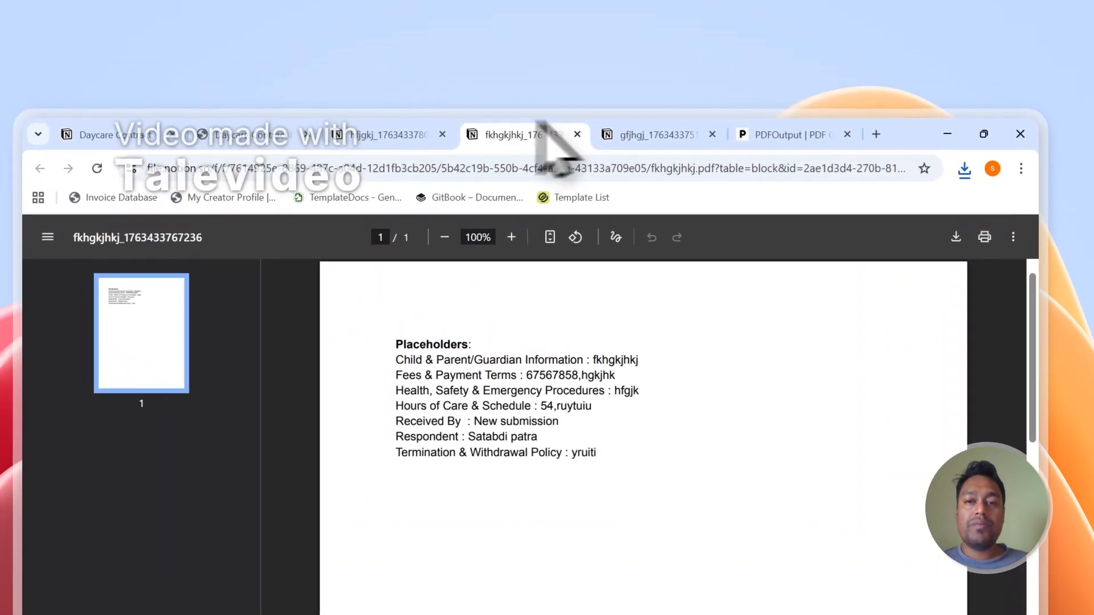
left_click(614, 134)
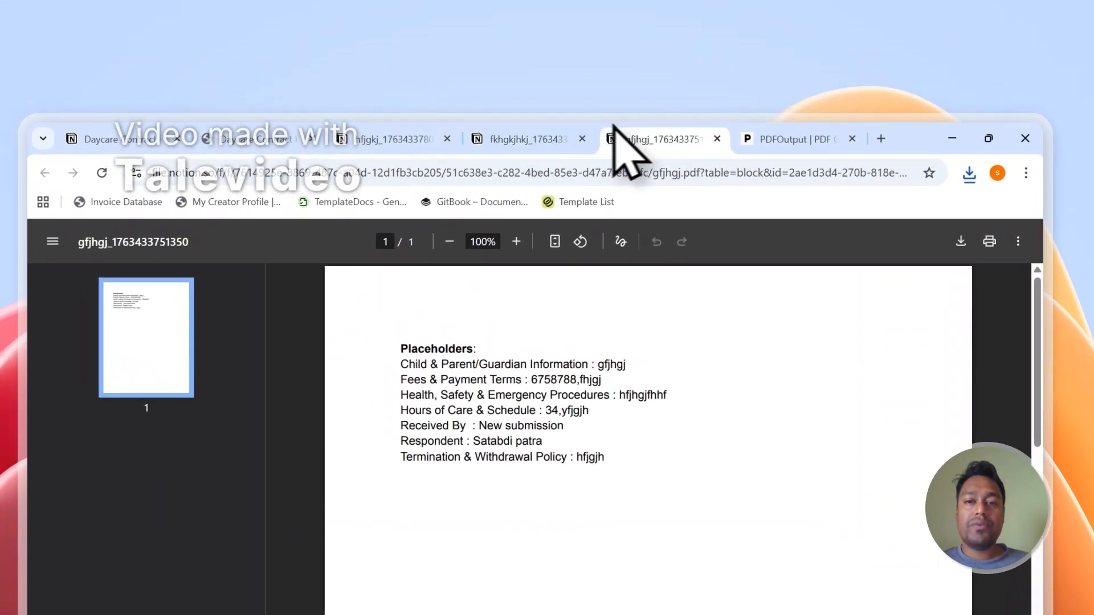
left_click(448, 139)
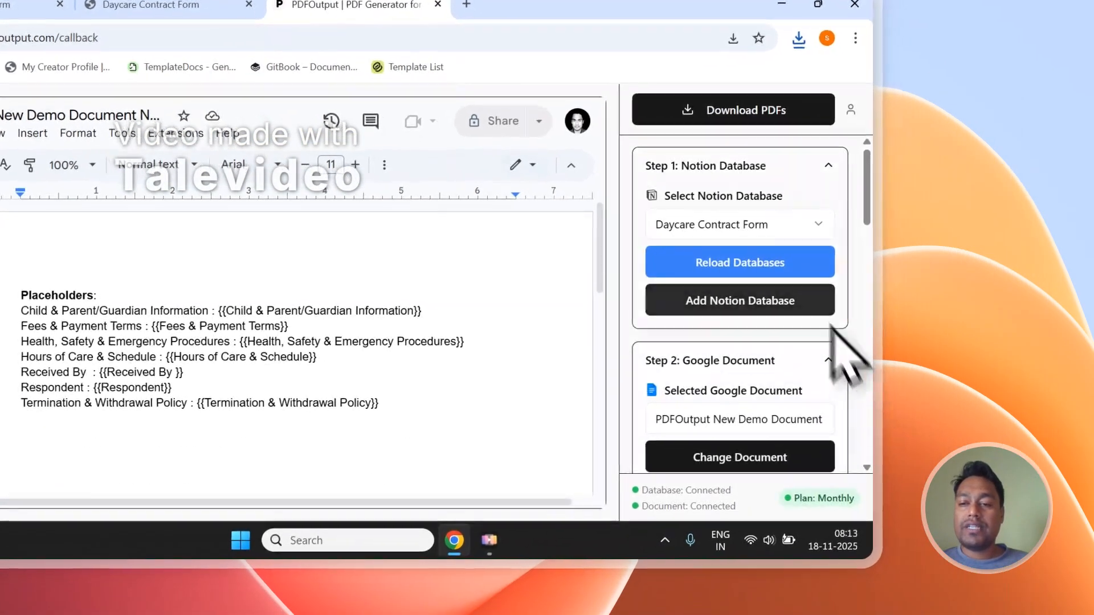
- Set up the Notion automation in PDFOutput for automatic PDF generation from the Daycare Contract Form database
scroll(977, 429, "down", 4)
scroll(805, 292, "down", 2)
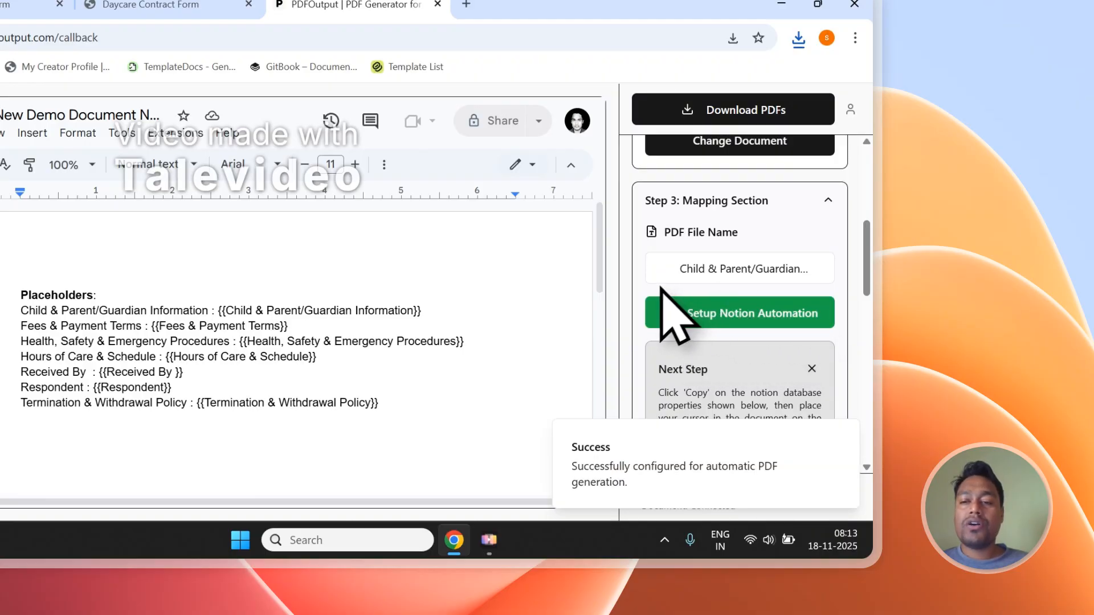
- Switch to Notion and add a new row to the Daycare Contract Form responses with GeneratePDF set to Ready to Generate
left_click(194, 4)
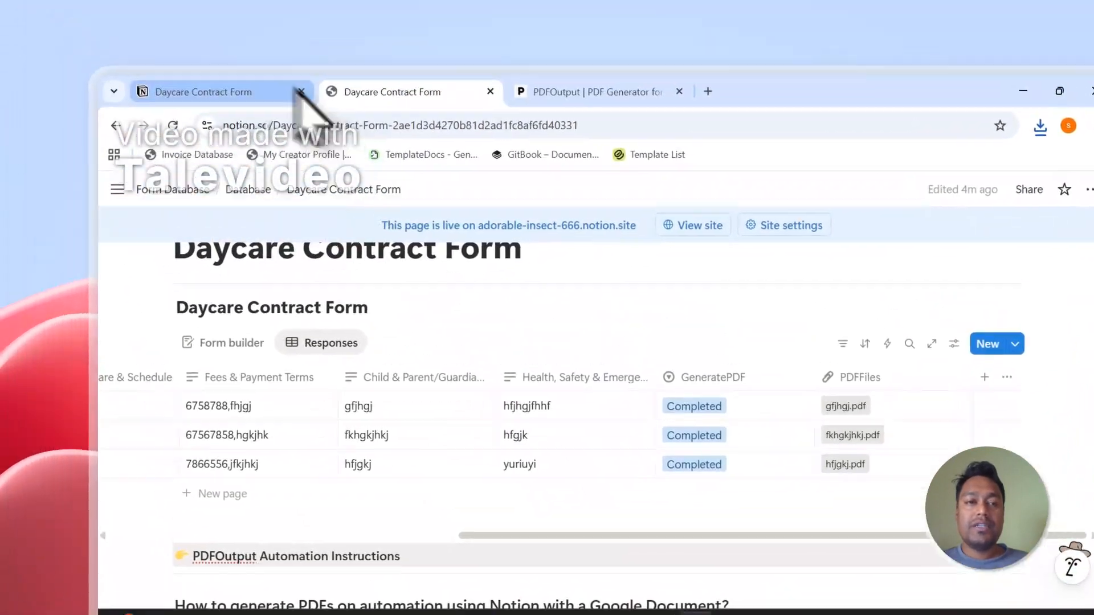
left_click(212, 93)
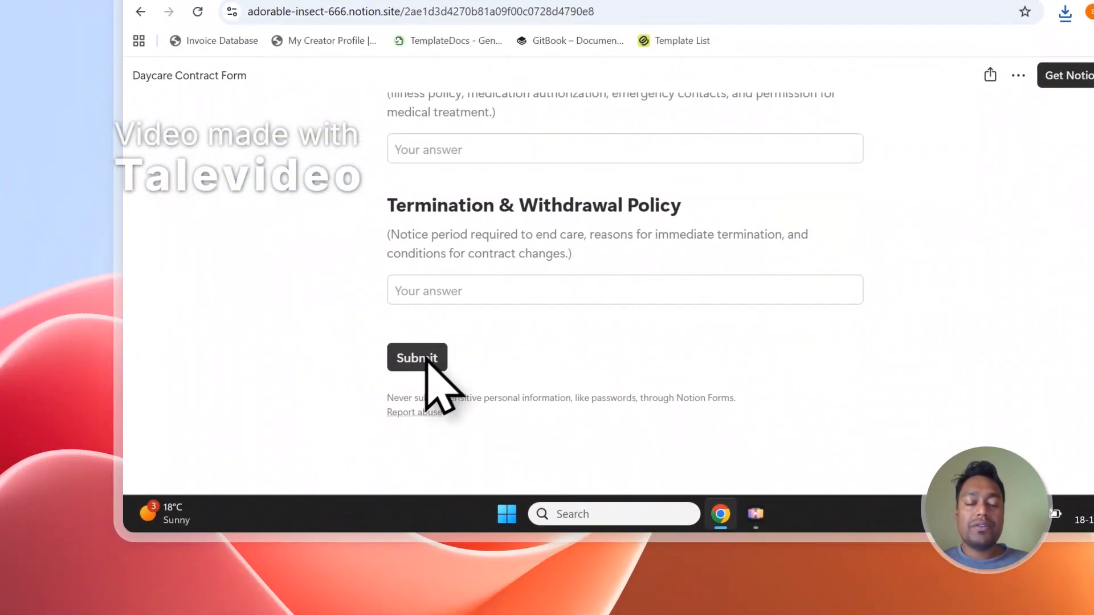
left_click(422, 2)
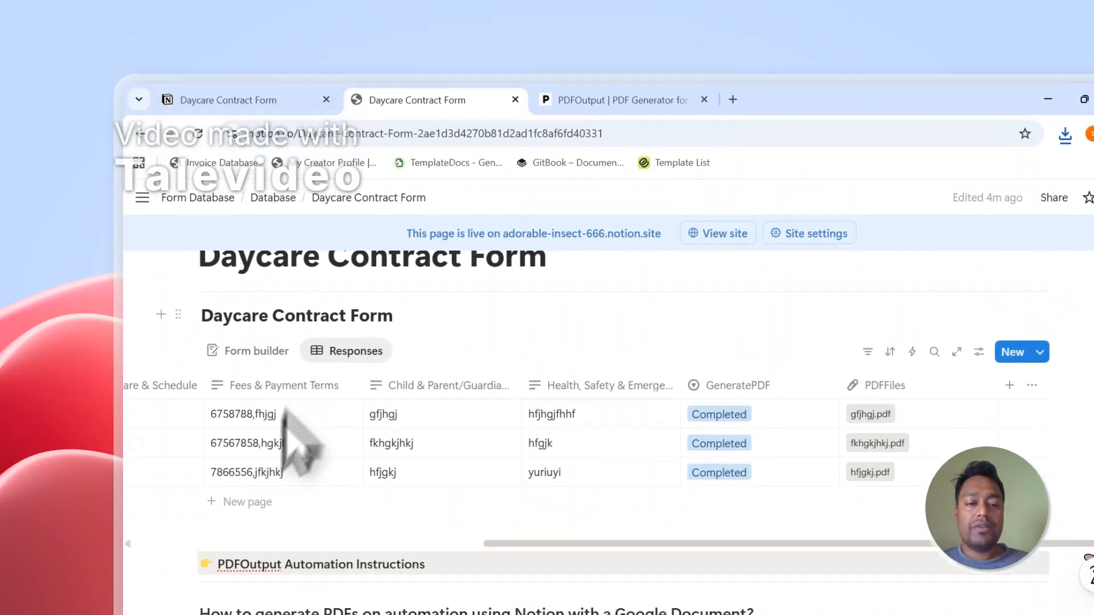
left_click(273, 497)
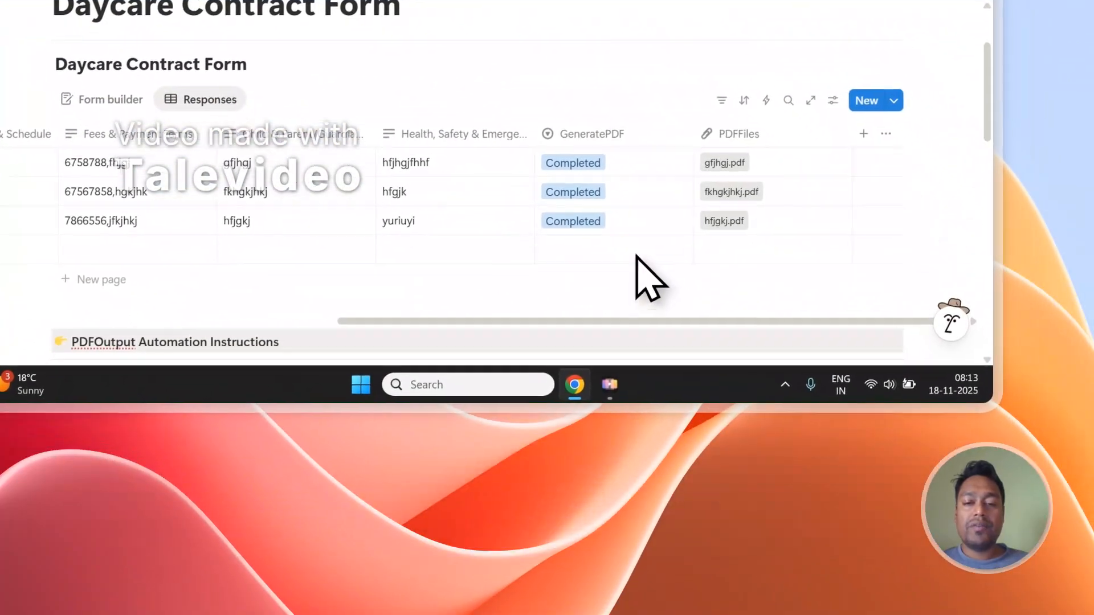
left_click(776, 499)
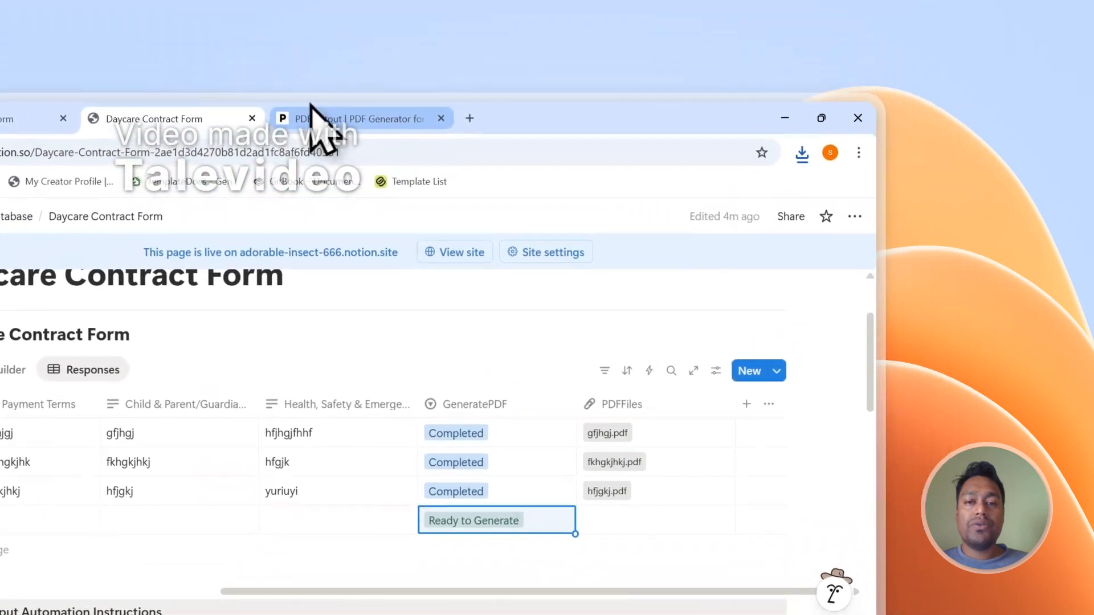
- Review the automation setup in PDFOutput alongside the GeneratePDF and PDFFiles columns of the Notion responses
left_click(310, 114)
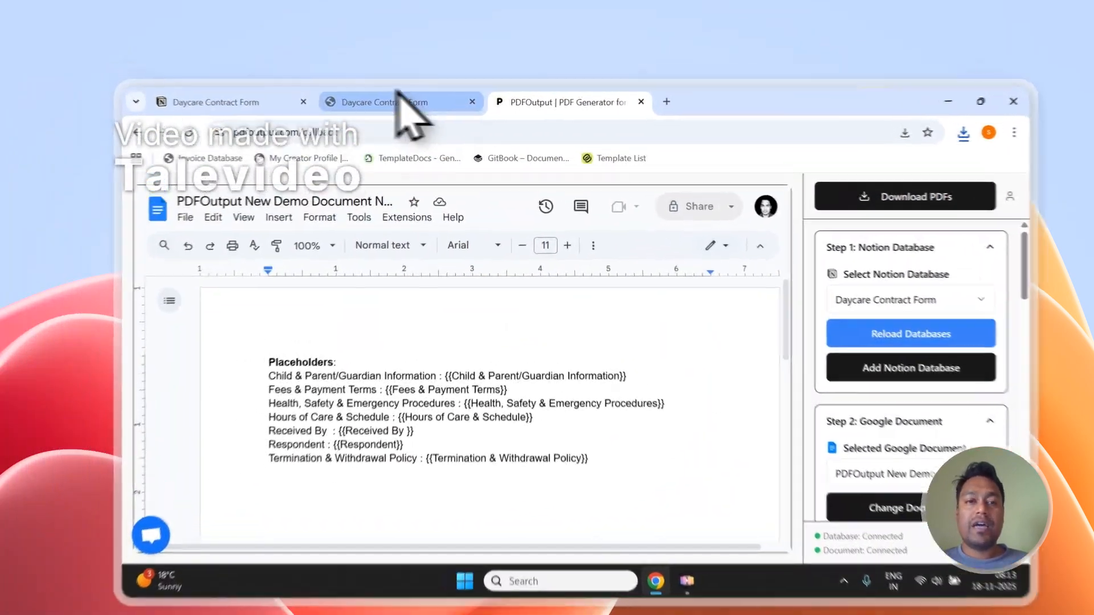
left_click(371, 84)
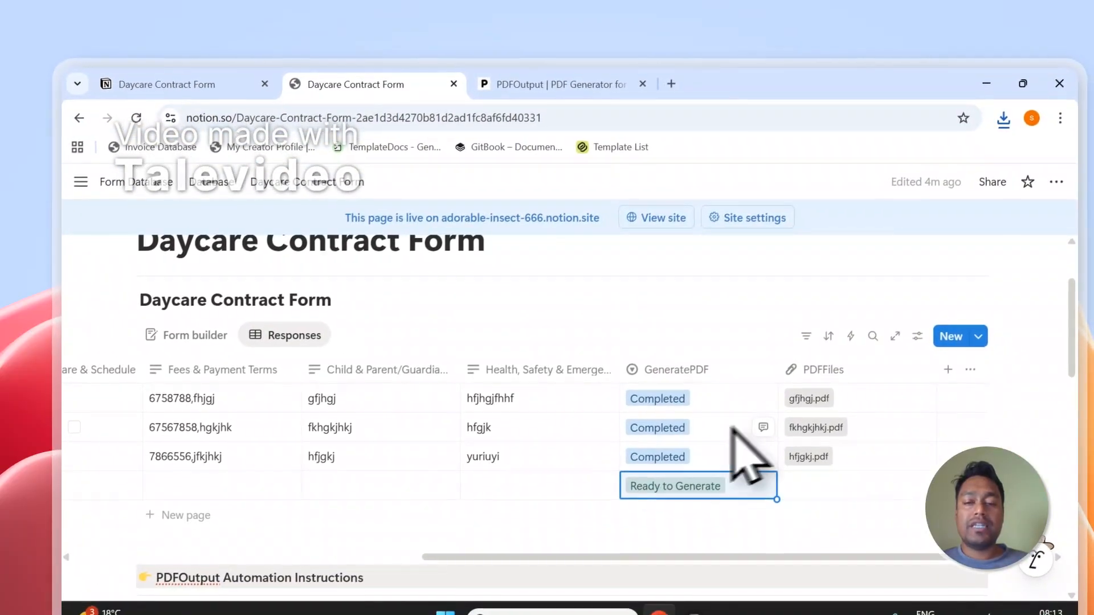
left_click(570, 83)
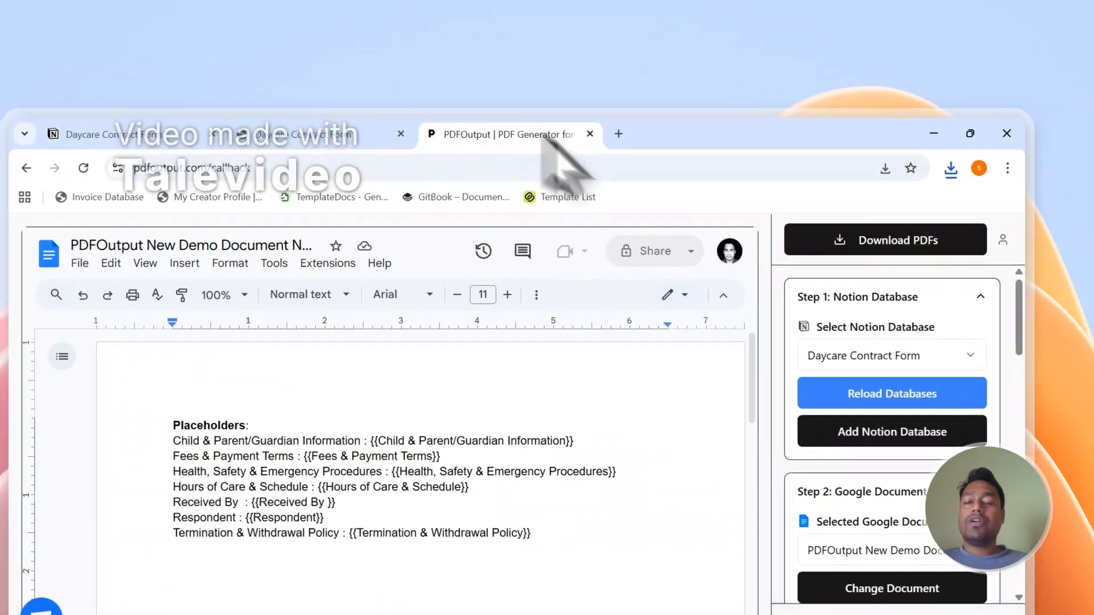
left_click(330, 139)
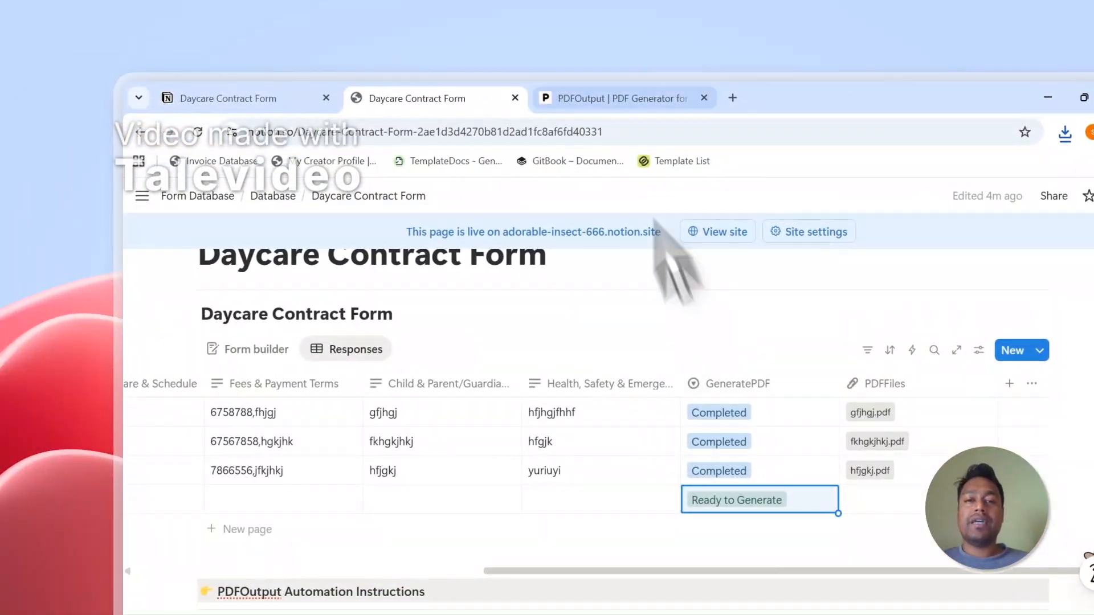
left_click(593, 98)
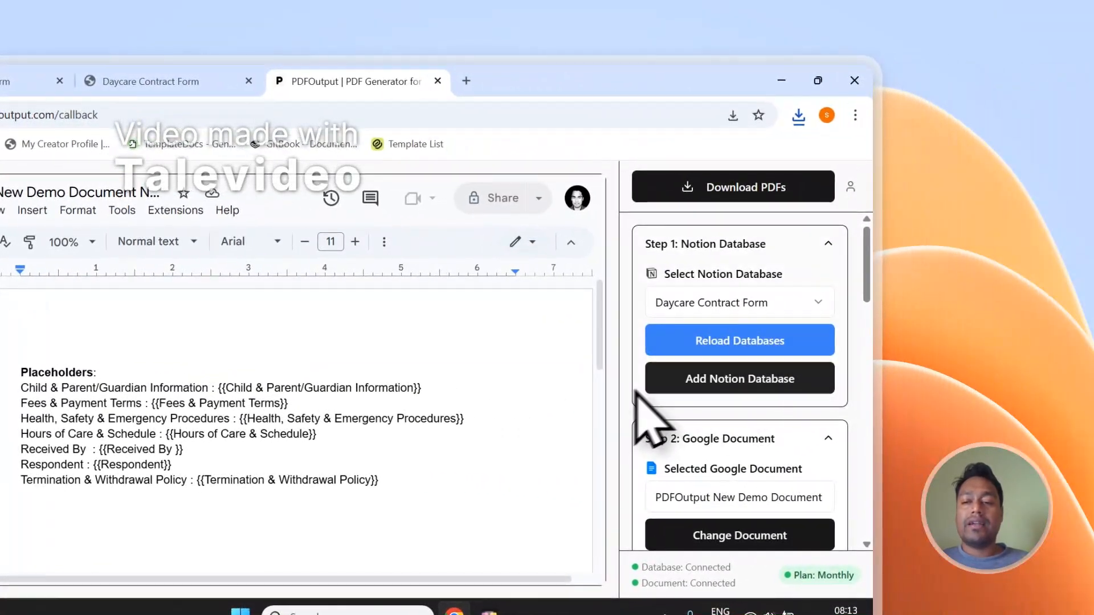
scroll(741, 367, "down", 6)
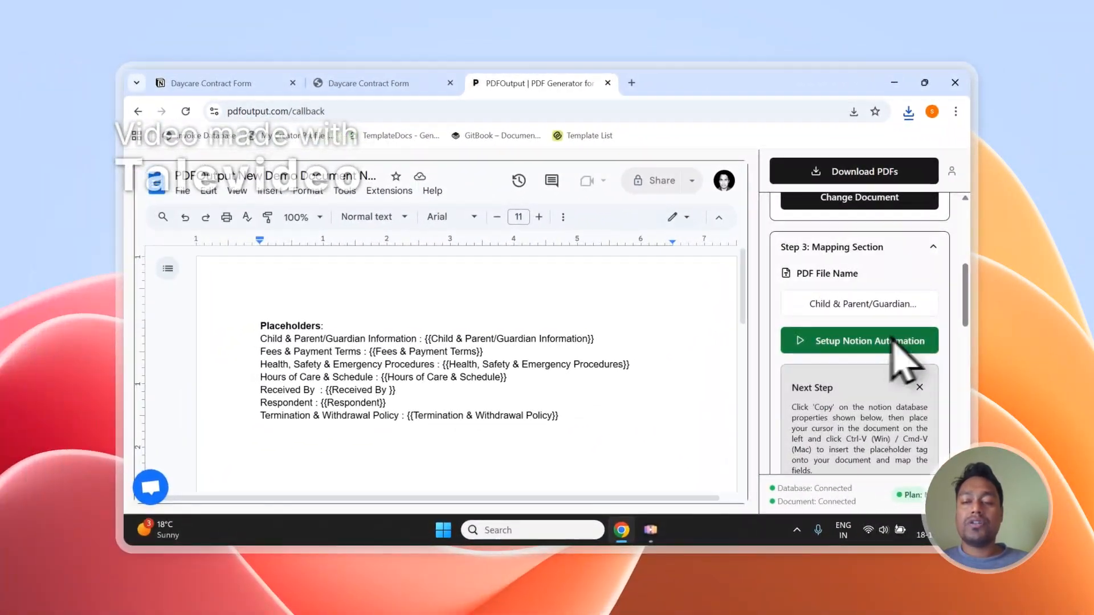
left_click(399, 83)
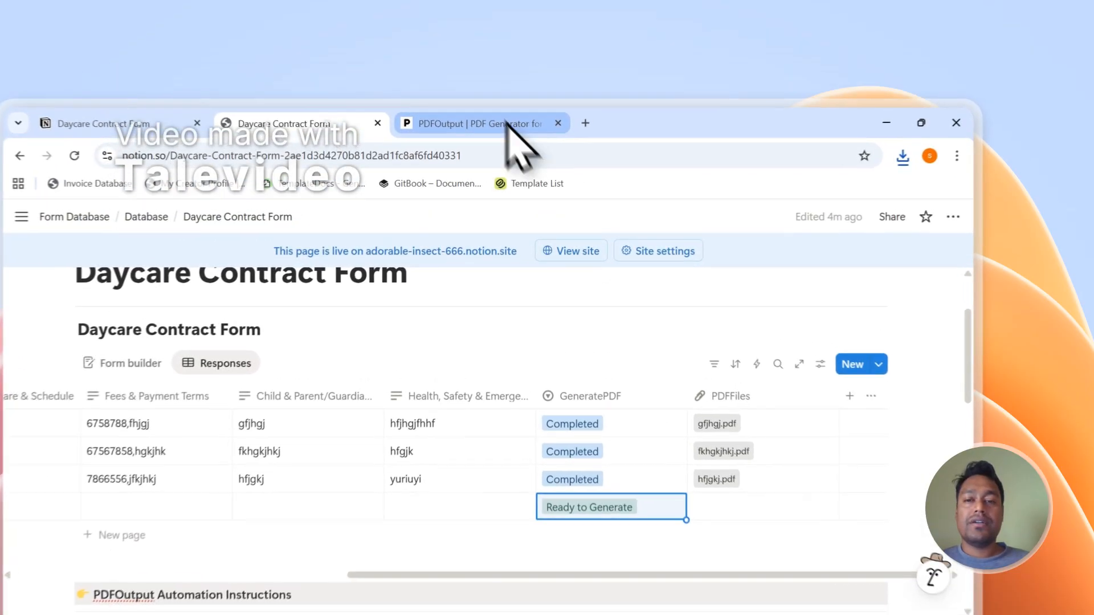
left_click(536, 83)
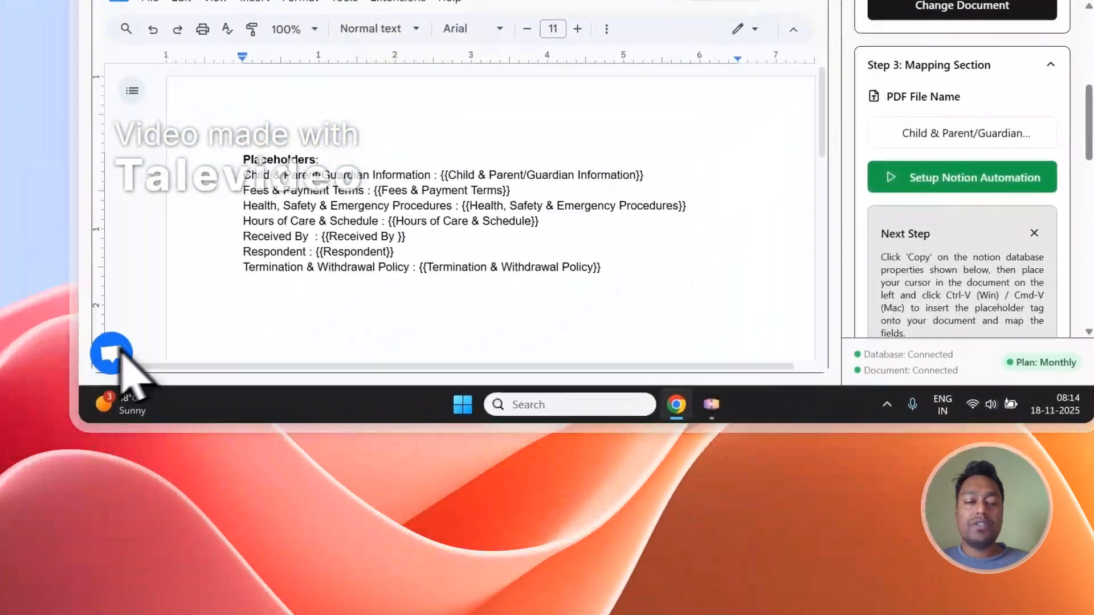
- View the PDFOutput support chat and close it, and sign out of the PDFOutput account
left_click(109, 354)
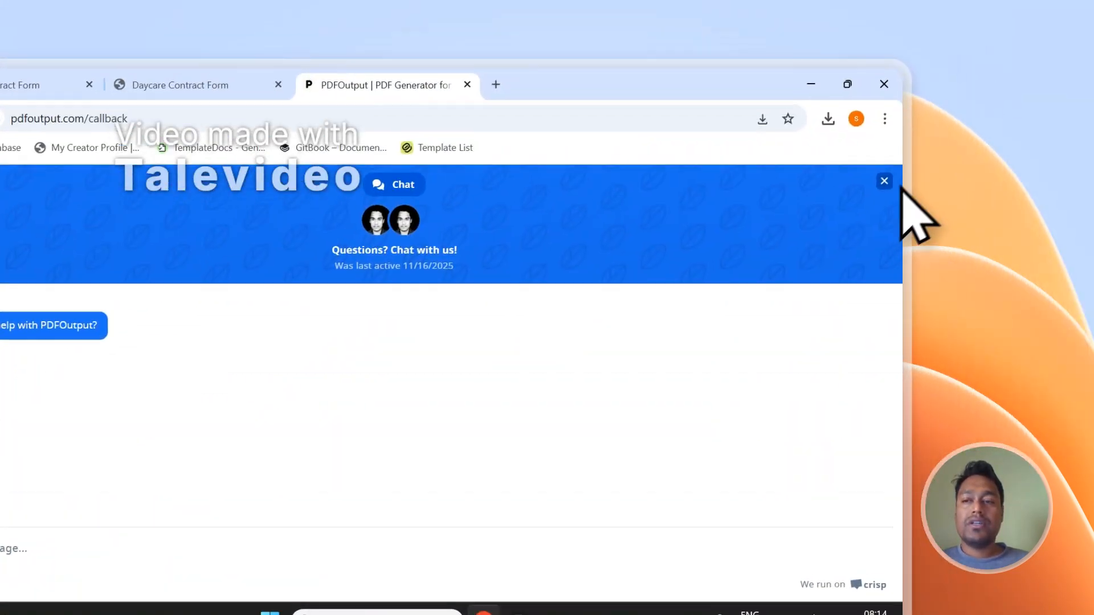
left_click(884, 181)
left_click(853, 218)
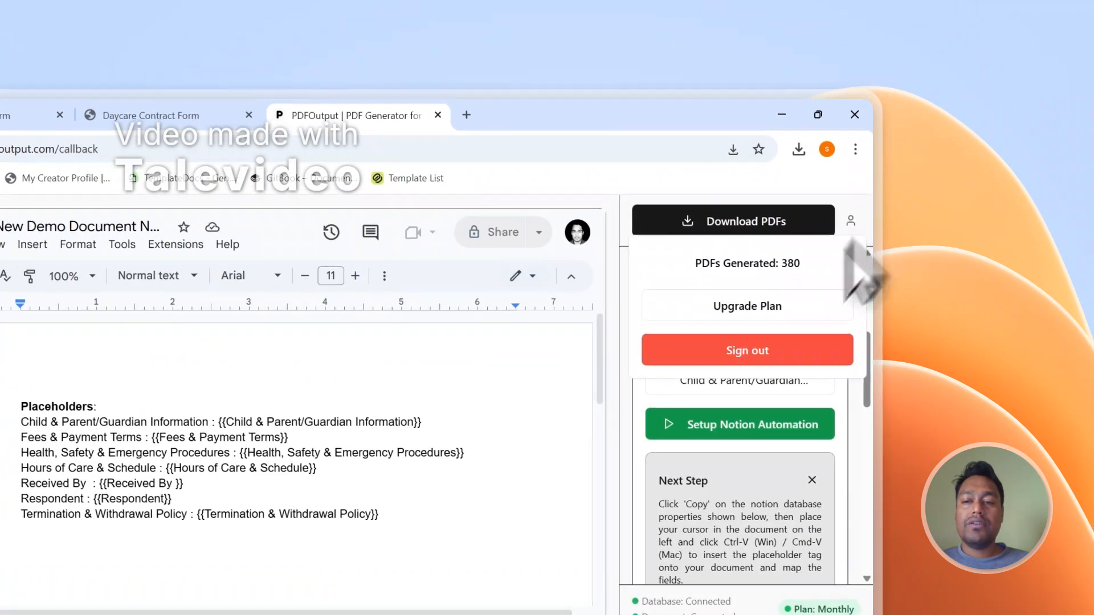
left_click(740, 353)
- Open PDFOutput's Contact page from the site footer and examine the Send Message form and the free demo booking option
left_click_drag(866, 222, 867, 614)
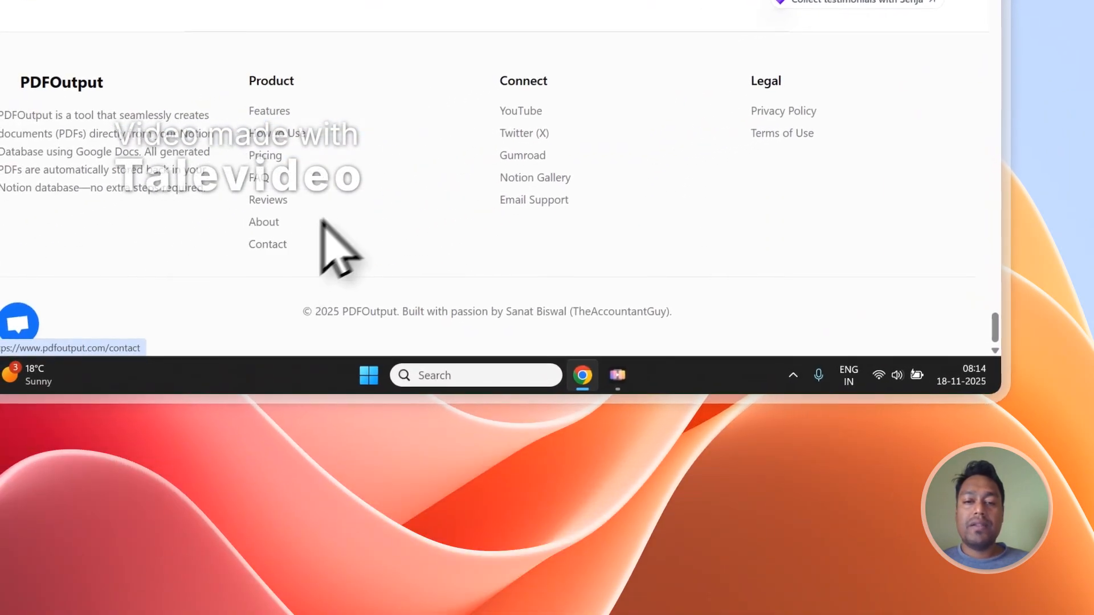
scroll(410, 171, "up", 6)
scroll(432, 159, "down", 6)
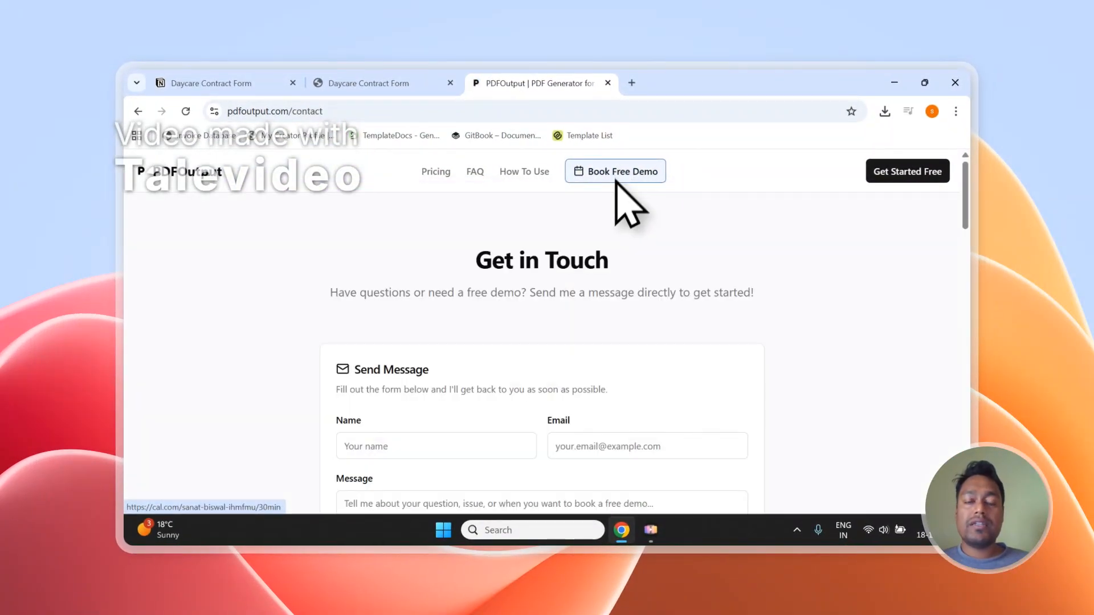
scroll(618, 174, "down", 1)
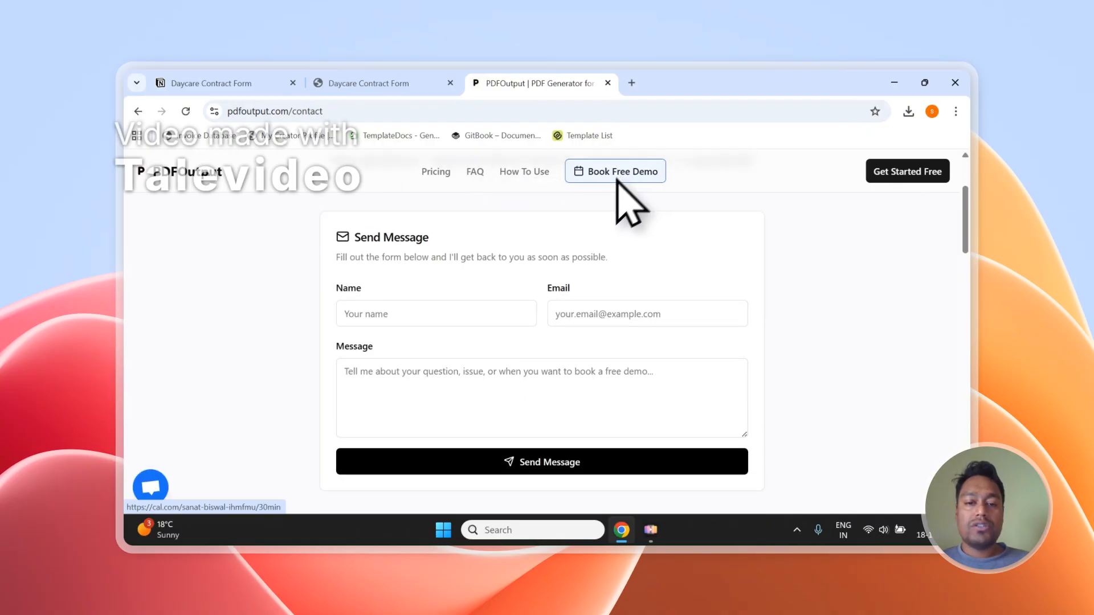